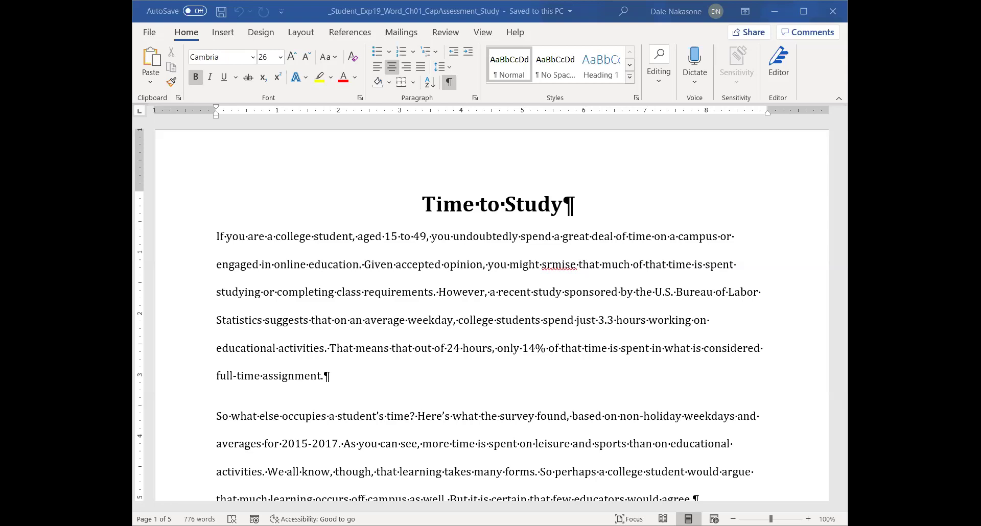
Step: Switch to the Exp19 grader instructions document window
key(alt+Tab)
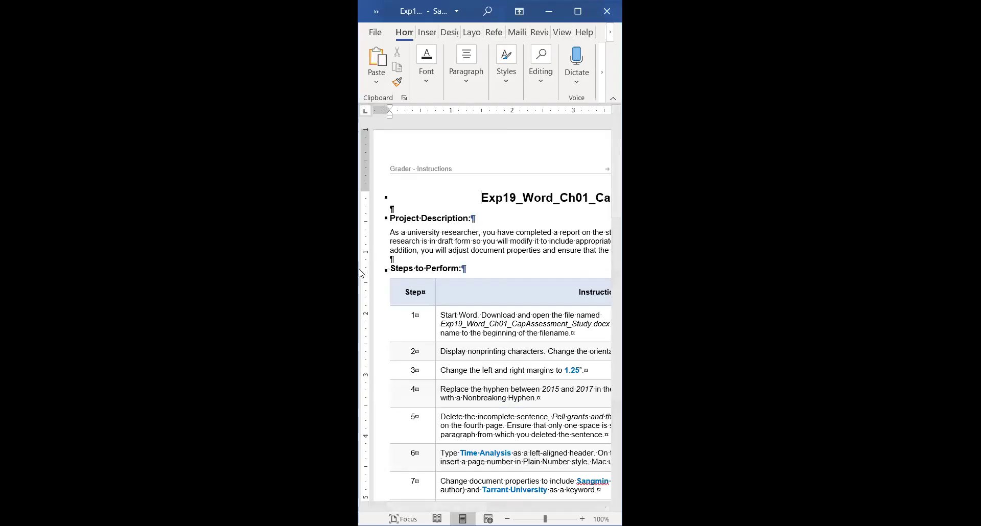
Step: Maximize the instructions, review the Steps to Perform table, and return to the Time to Study report
key(super+Up)
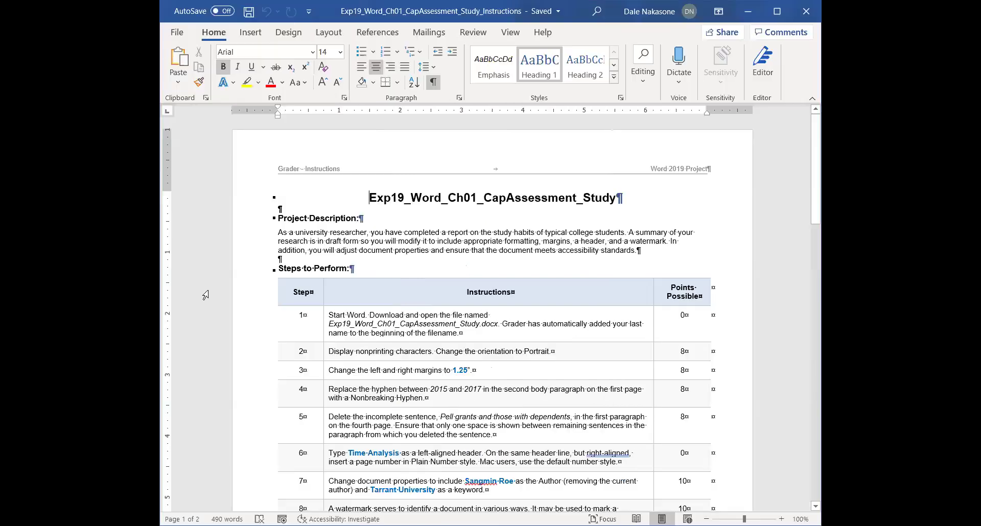
scroll(483, 377, down, 3)
scroll(483, 377, down, 5)
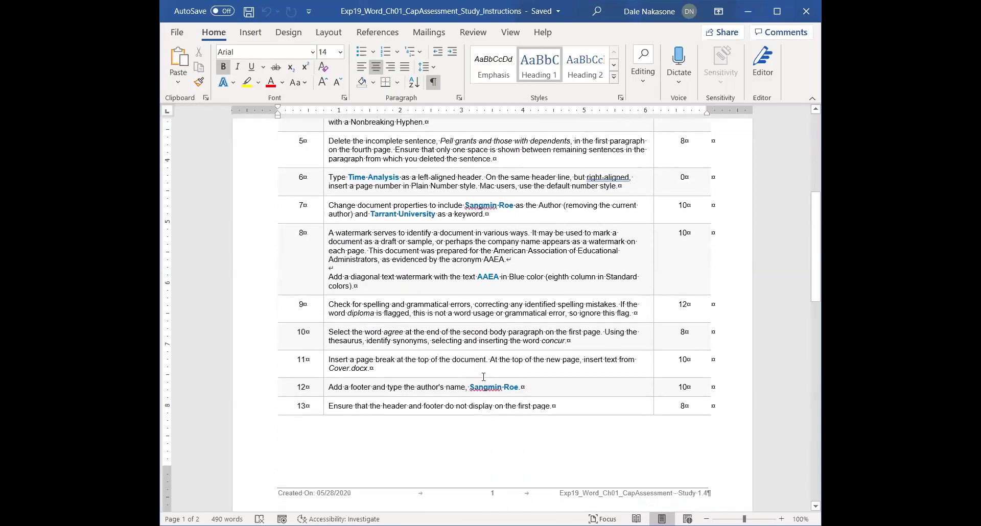
scroll(483, 376, up, 3)
scroll(483, 377, up, 3)
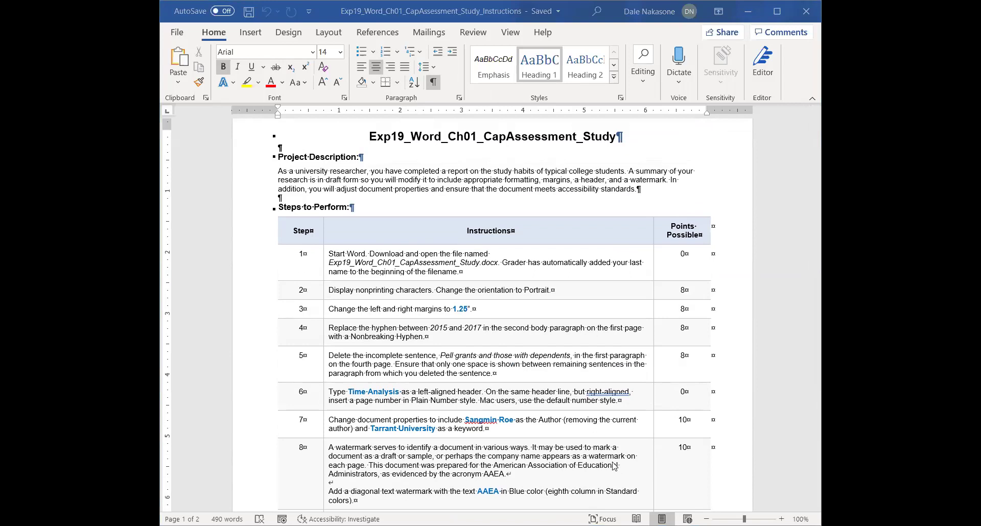
key(alt+Tab)
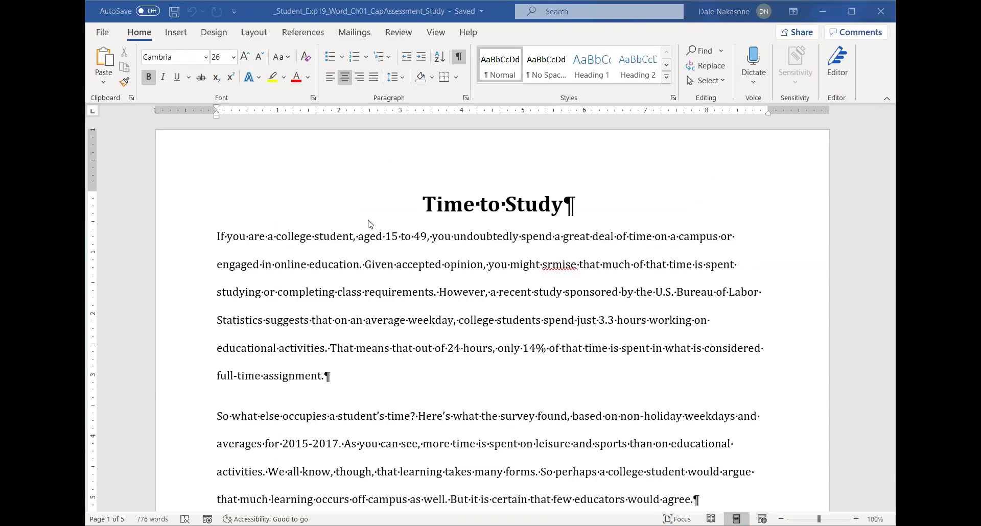
click(459, 58)
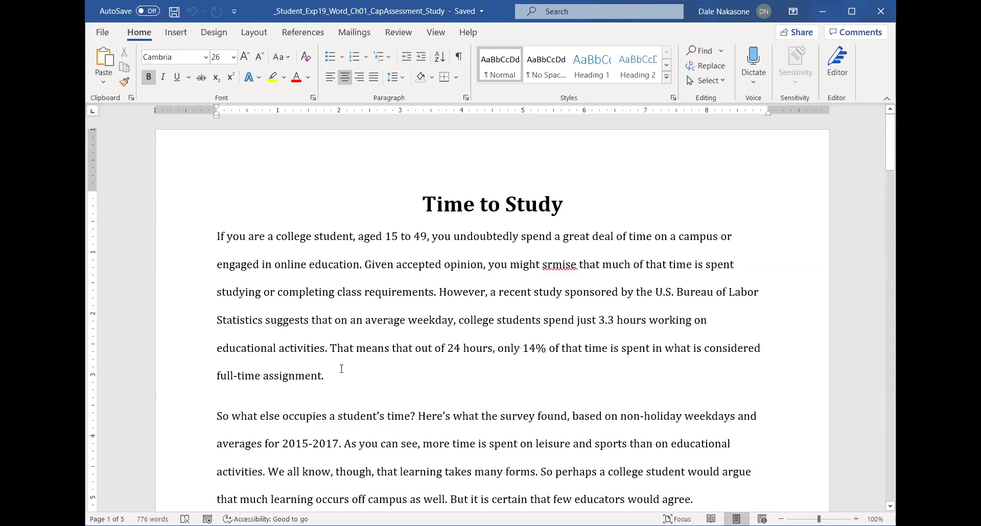
click(459, 58)
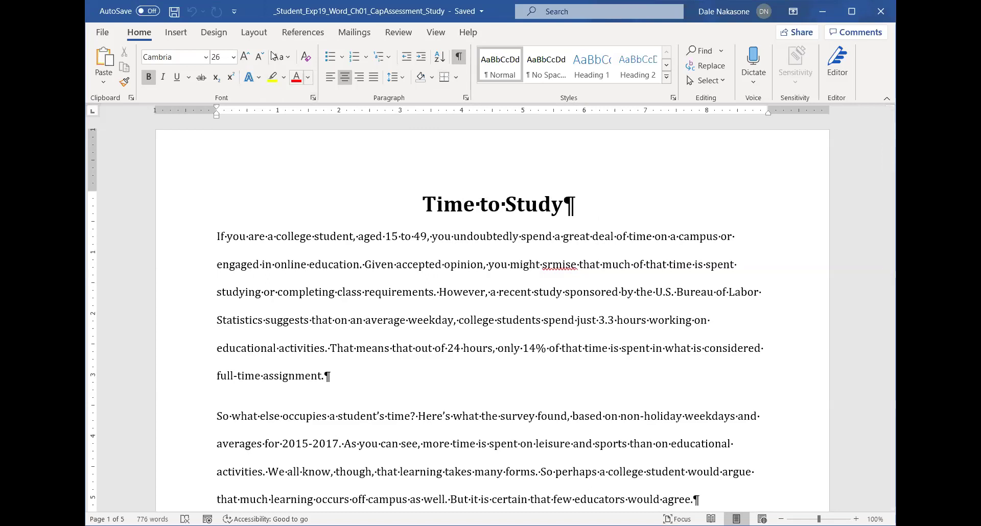
Step: Set the Layout orientation to Portrait, reducing the report to four pages
click(254, 32)
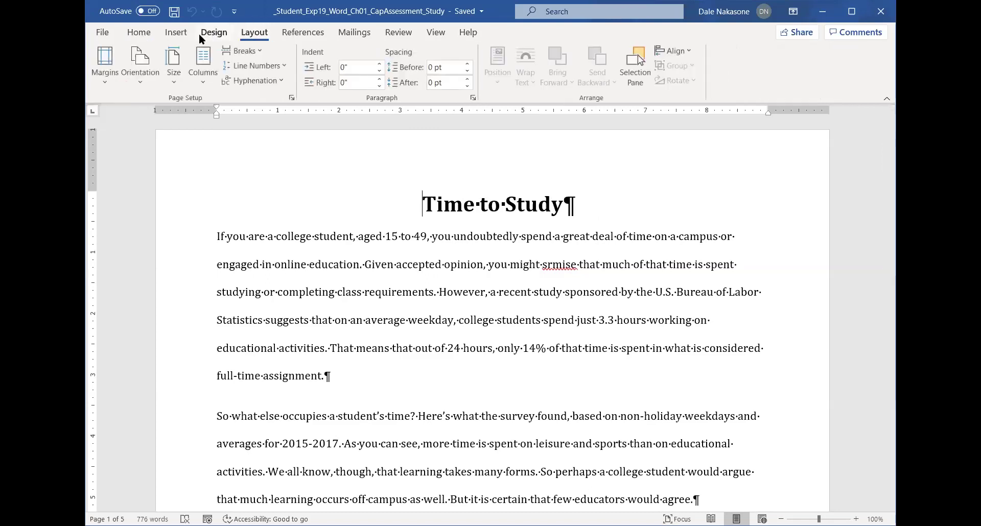
click(141, 82)
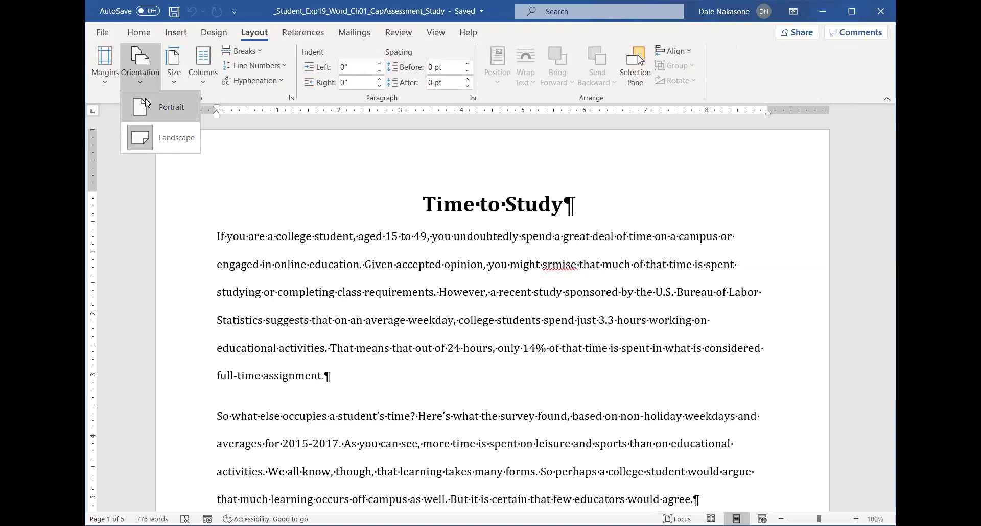
click(145, 104)
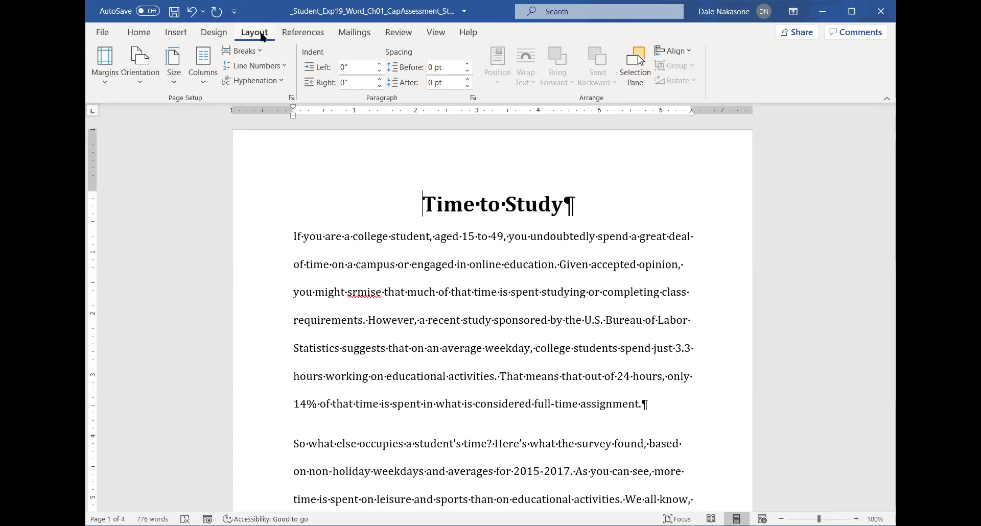
Step: Apply custom margins of 1.25" for both left and right
click(109, 88)
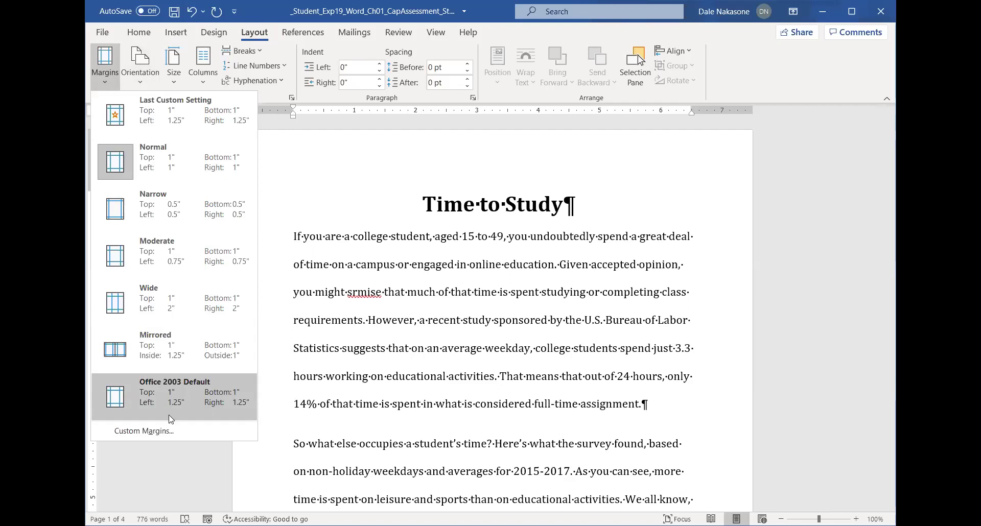
click(148, 433)
click(438, 152)
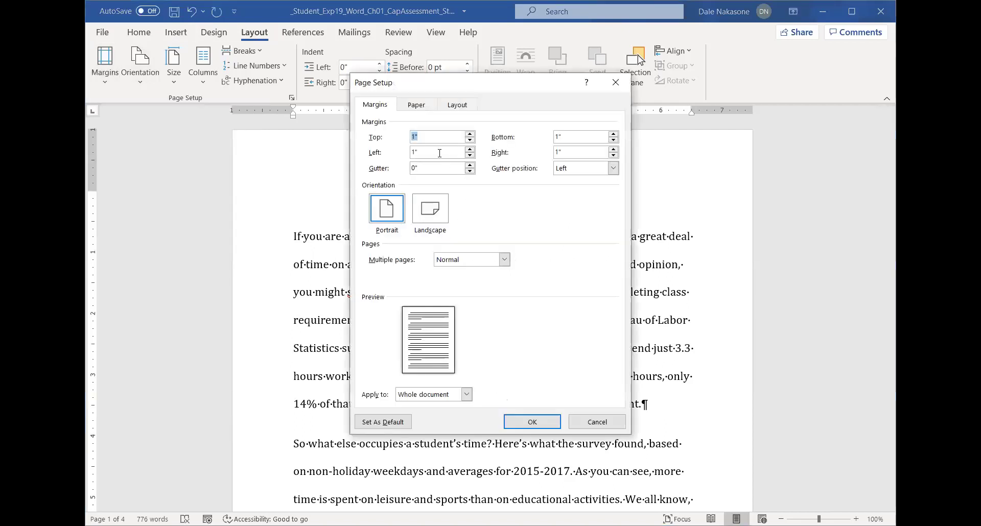
drag(427, 154, 348, 98)
text(1.25)
key(Tab)
text(1.25)
click(534, 421)
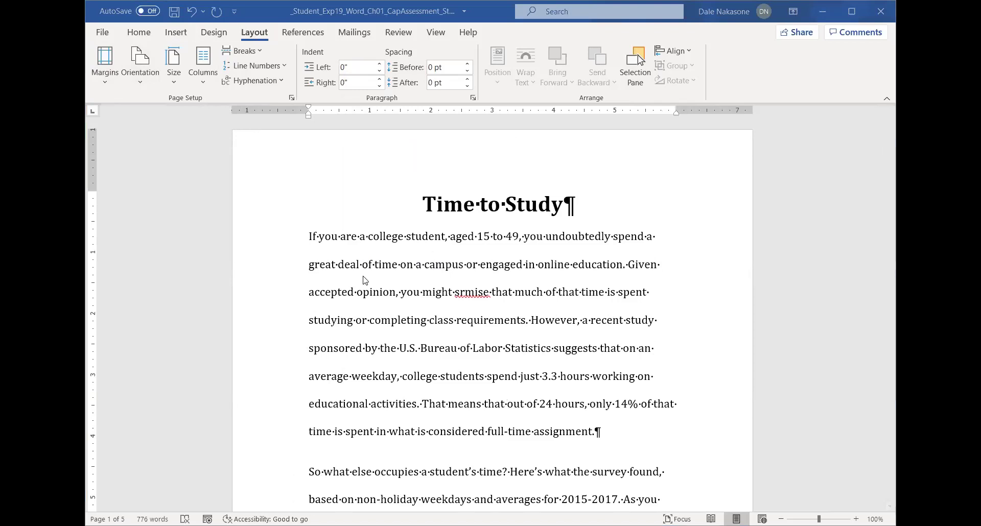
scroll(365, 280, down, 2)
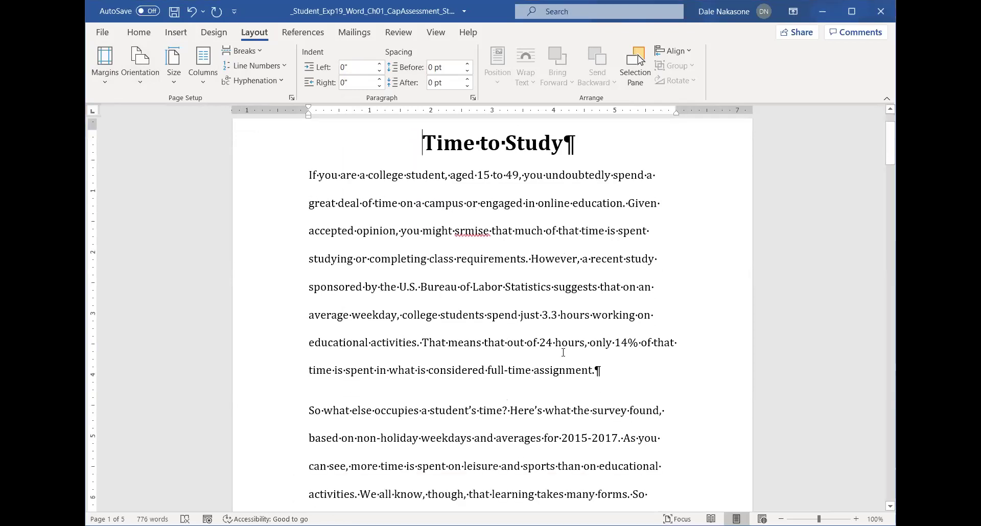
Step: Swap the 2015-2017 hyphen for a Nonbreaking Hyphen from Symbol > Special Characters, then verify it
click(588, 437)
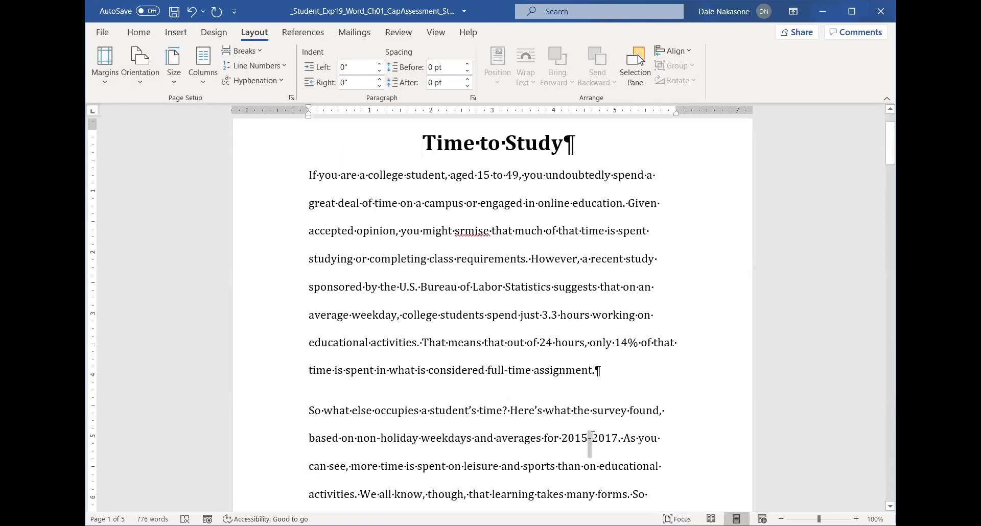
drag(592, 434, 592, 437)
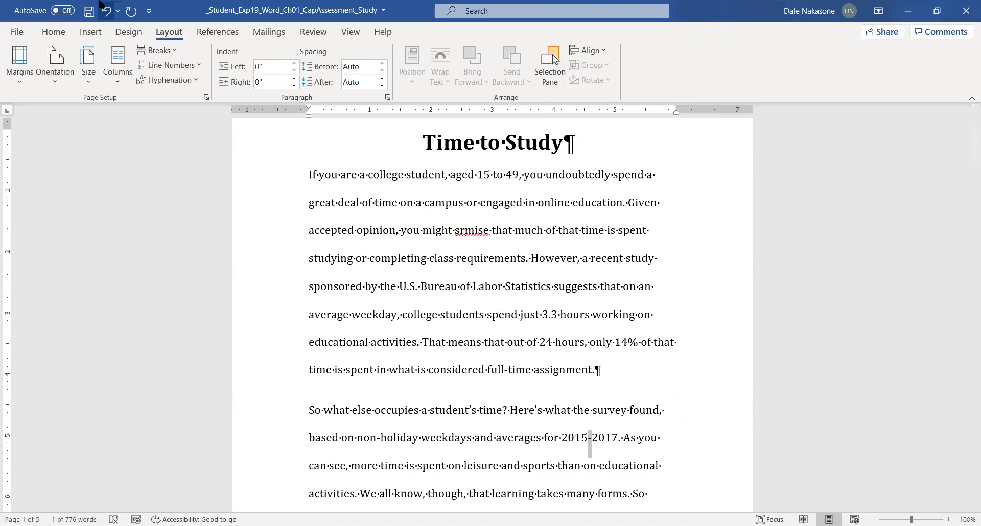
click(91, 32)
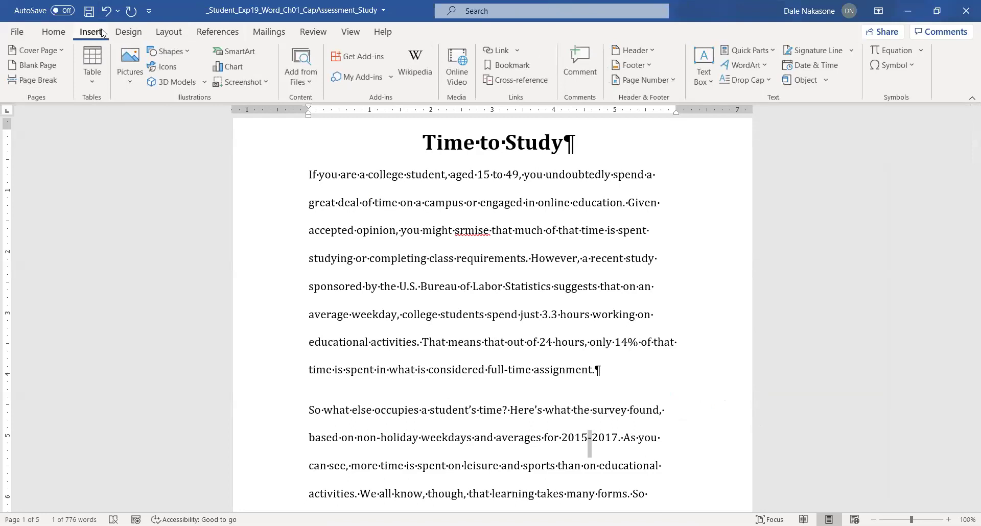
click(907, 70)
click(907, 70)
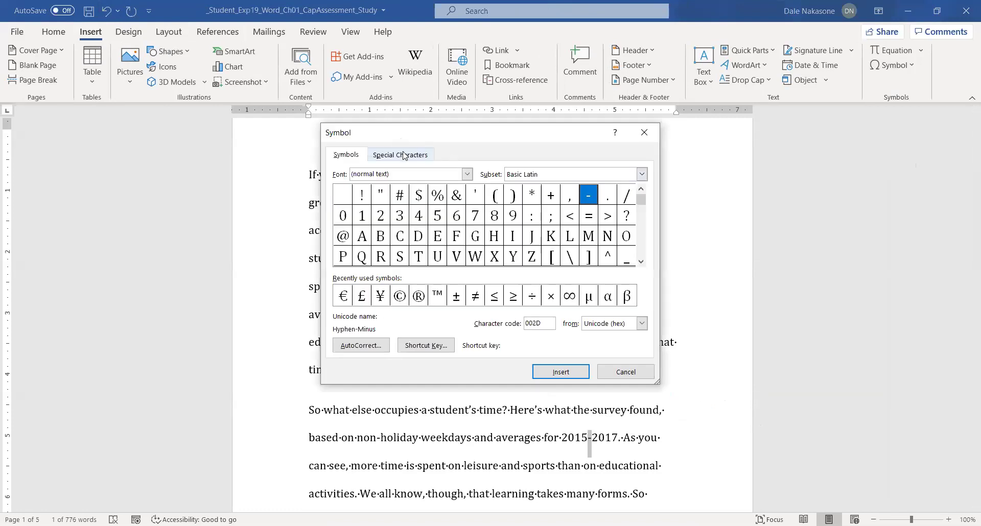
click(403, 154)
click(418, 200)
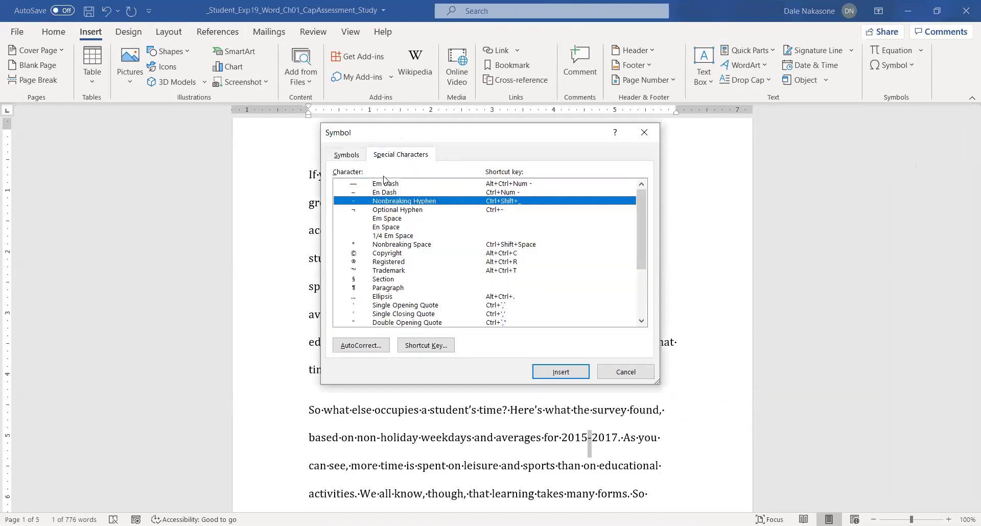
click(560, 372)
click(616, 374)
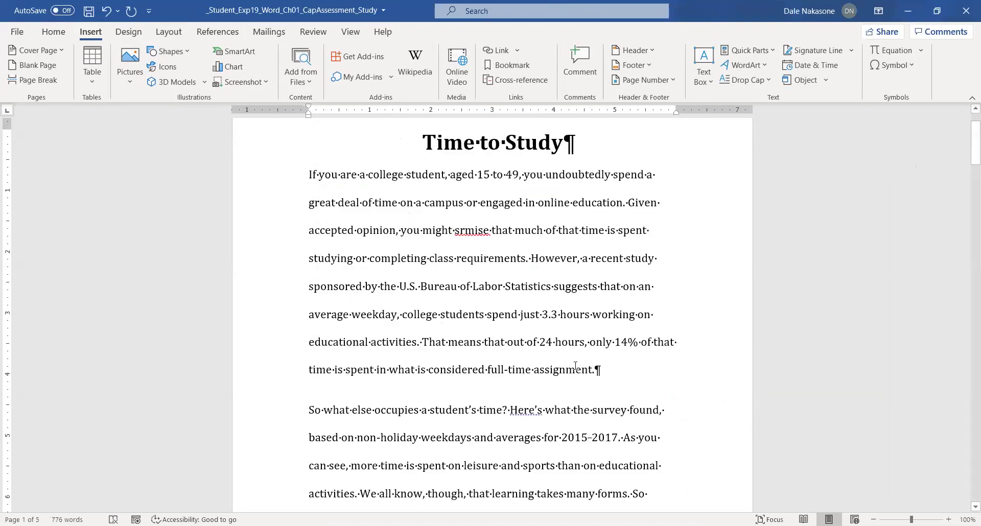
drag(587, 438, 590, 440)
click(570, 411)
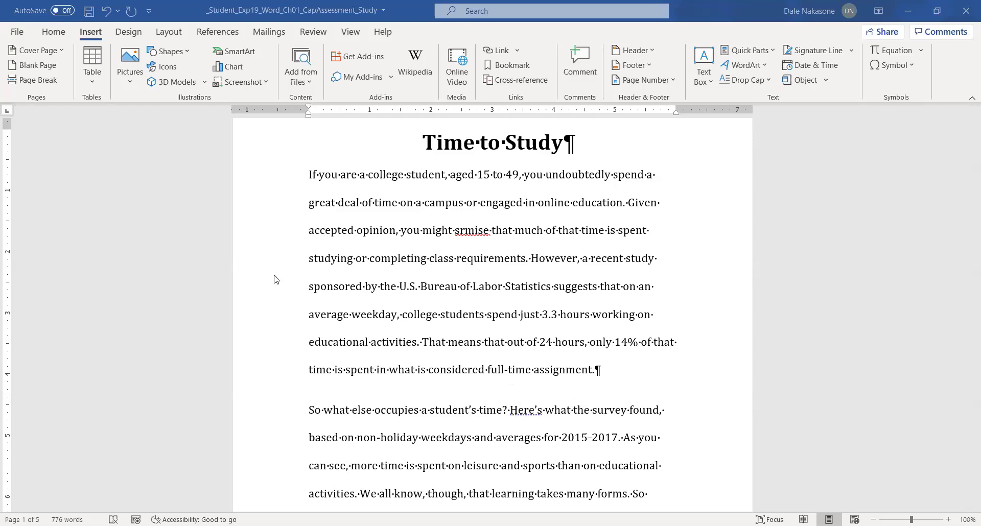
Step: Scroll down through the report to the bold Educators paragraph
scroll(273, 278, down, 10)
scroll(739, 214, down, 12)
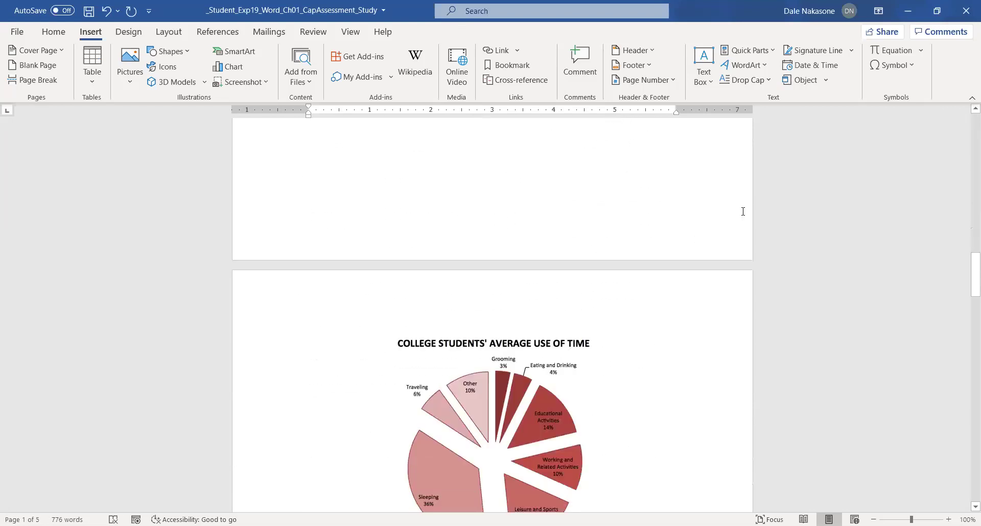
scroll(742, 212, down, 10)
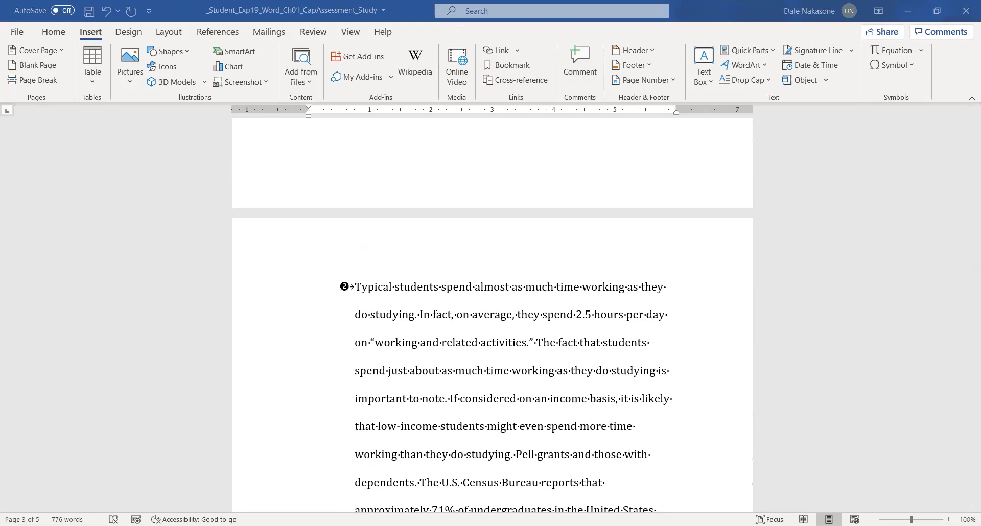
scroll(305, 285, down, 9)
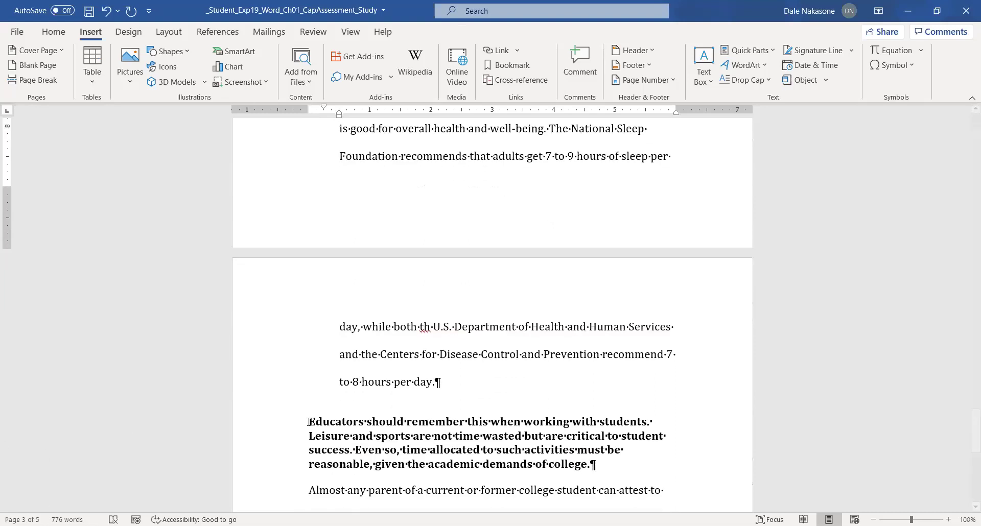
click(353, 423)
scroll(419, 424, down, 5)
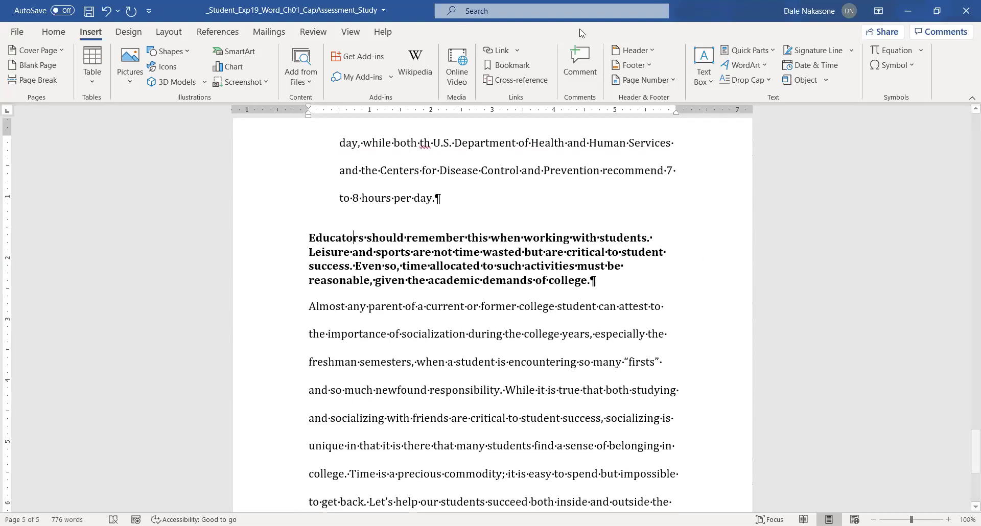
scroll(581, 34, up, 1)
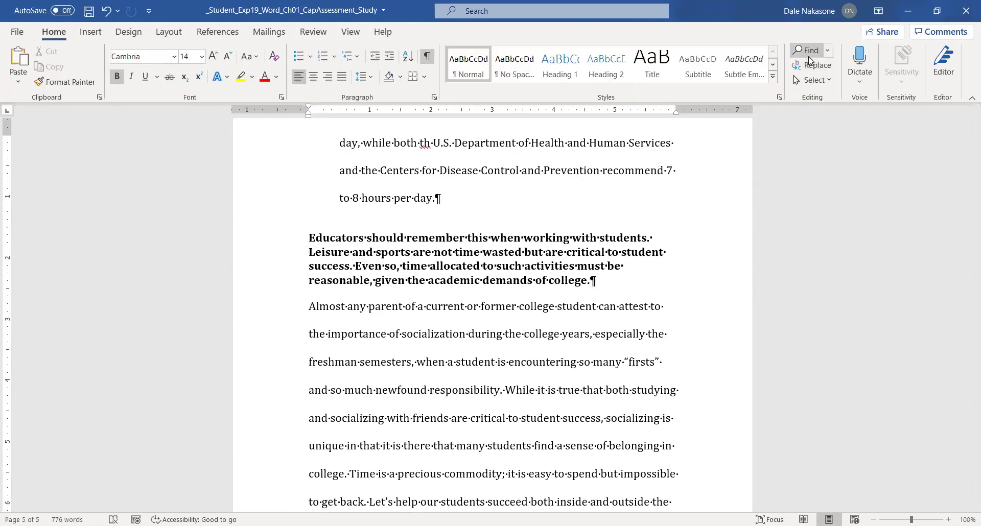
Step: Search for 'pell grant', delete the incomplete Pell grants sentence, and close the search pane
click(804, 61)
text(p)
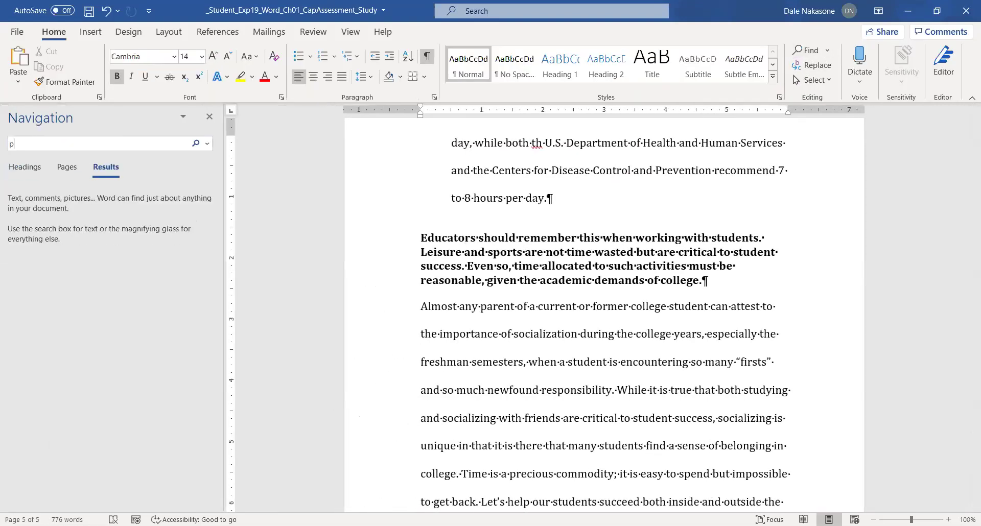
text(ell grant)
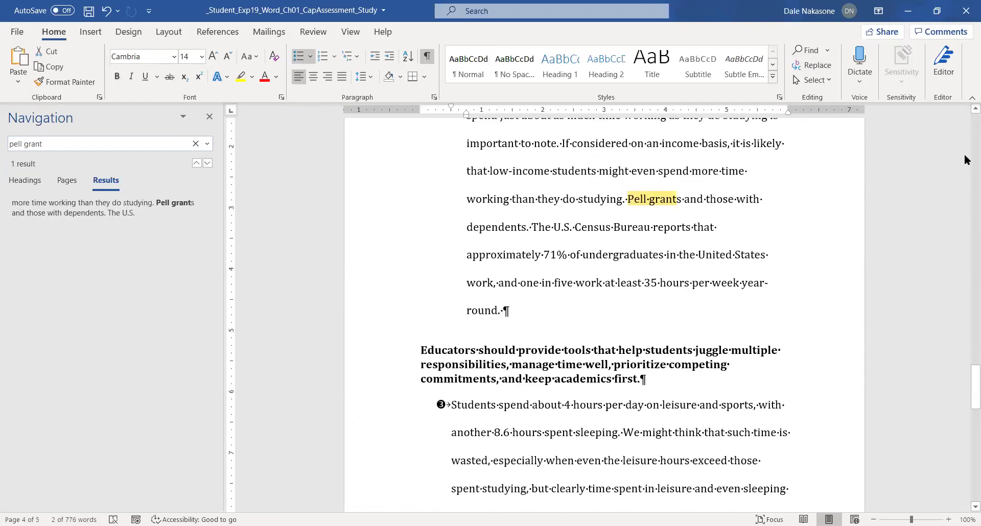
click(625, 208)
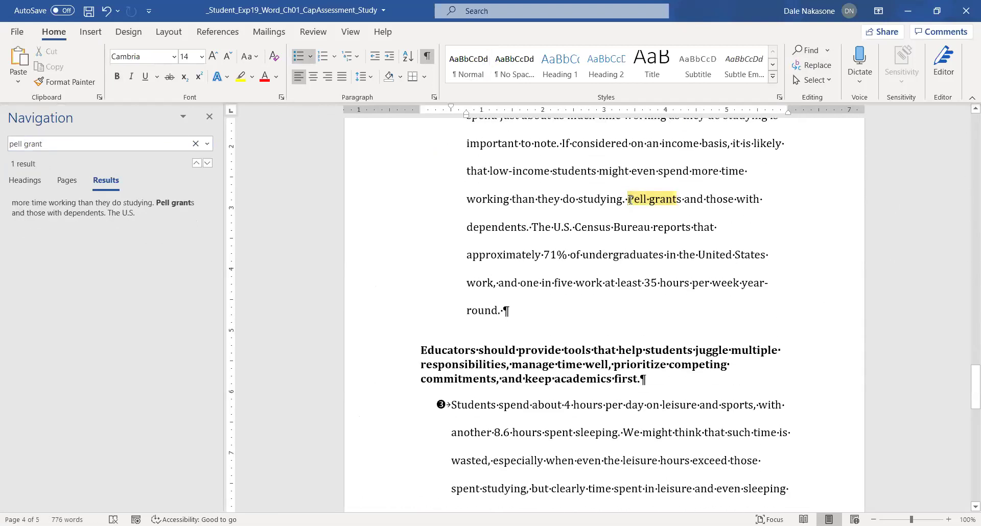
drag(624, 210, 528, 228)
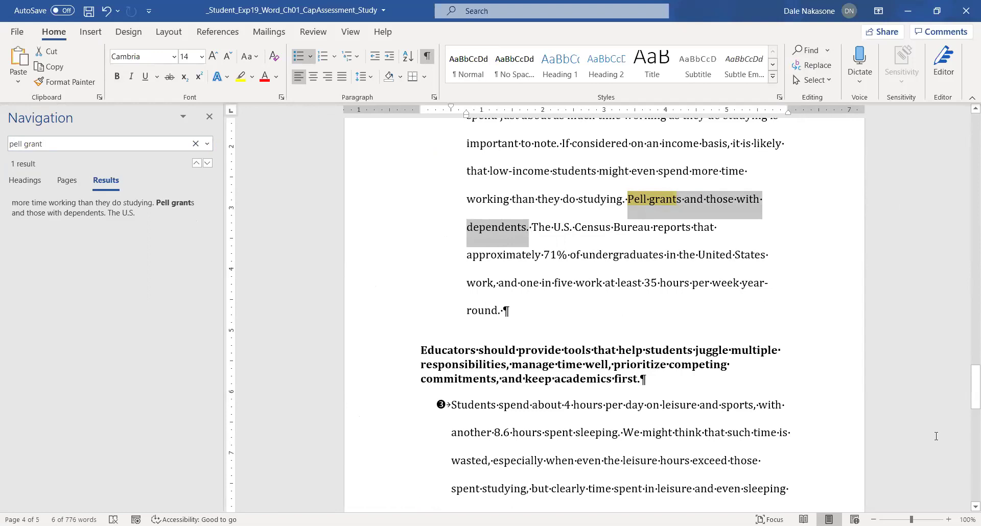
key(Delete)
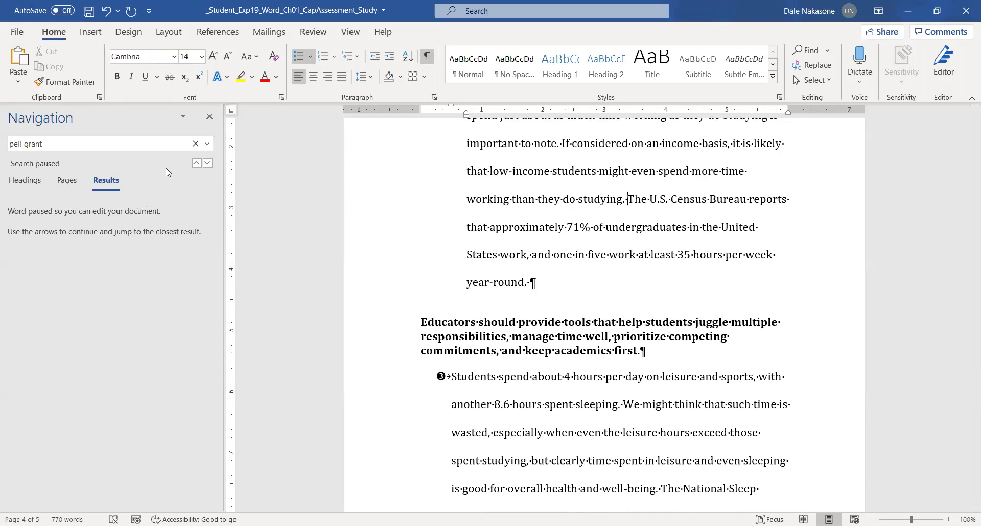
click(210, 116)
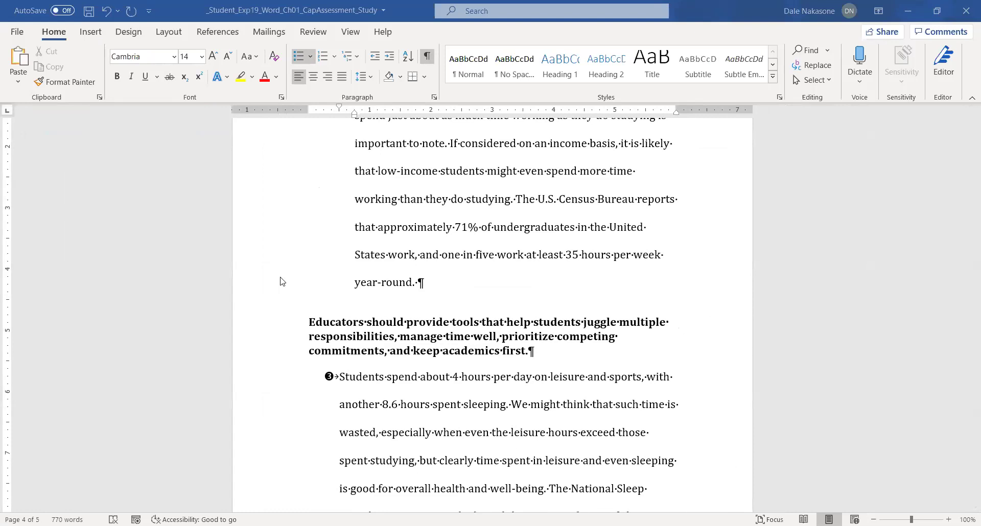
Step: Insert a Blank header containing the text 'Time Analysis'
scroll(280, 281, up, 4)
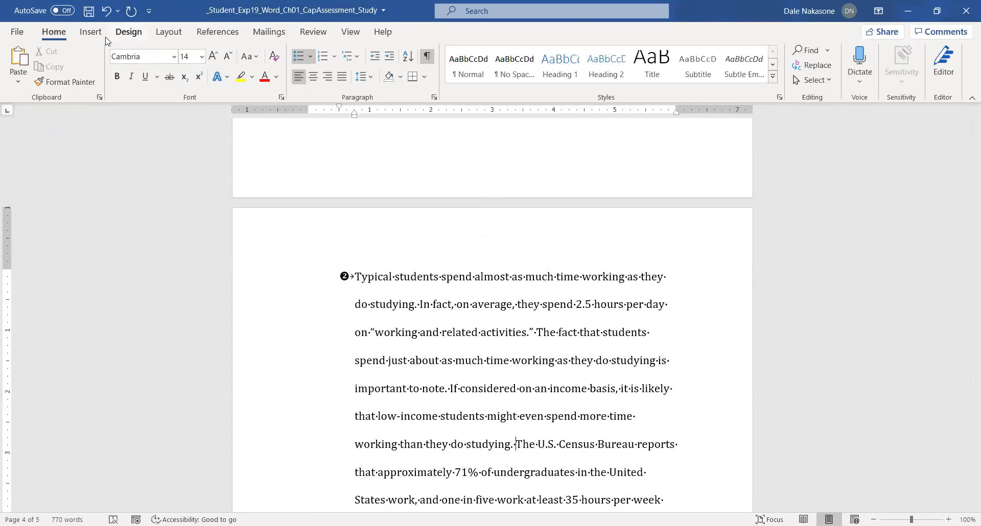
click(91, 32)
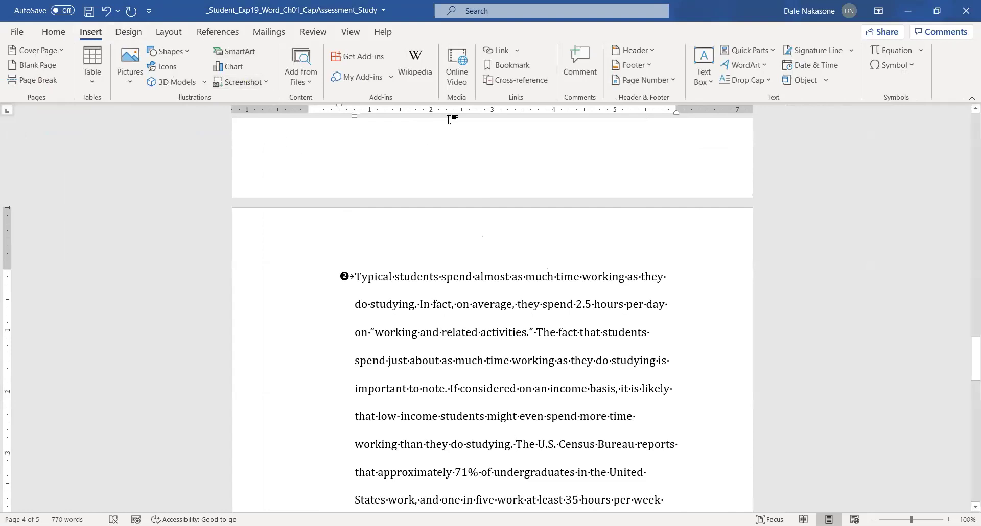
click(638, 50)
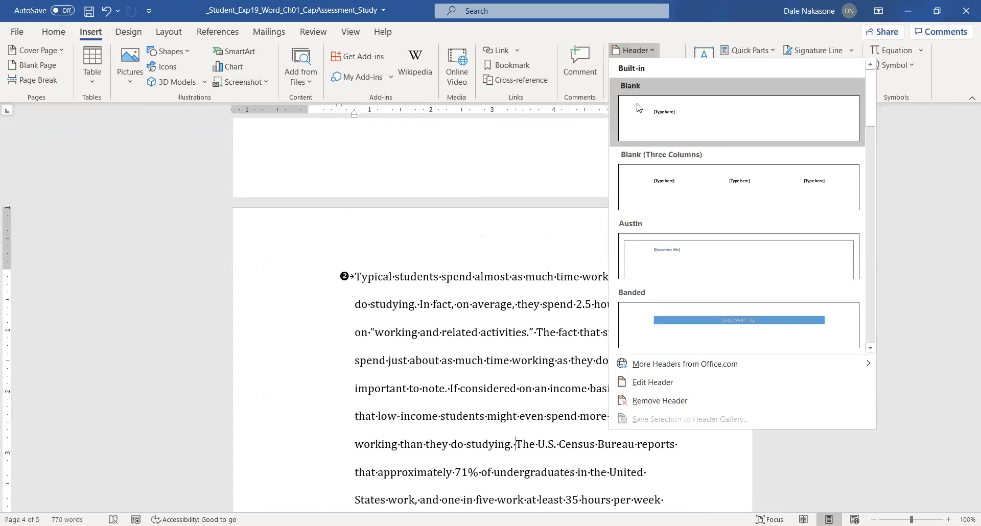
click(638, 107)
text(Time Analysis)
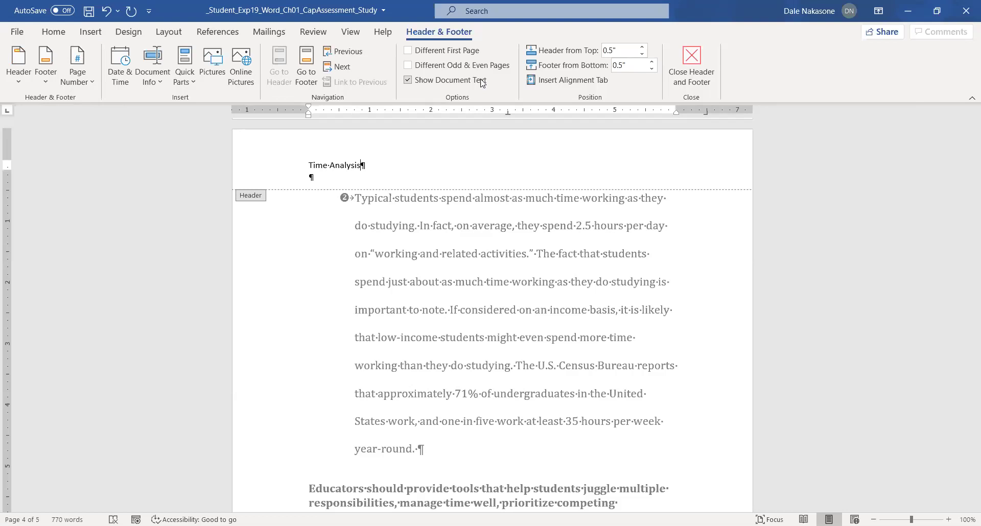
key(Tab)
key(Tab)
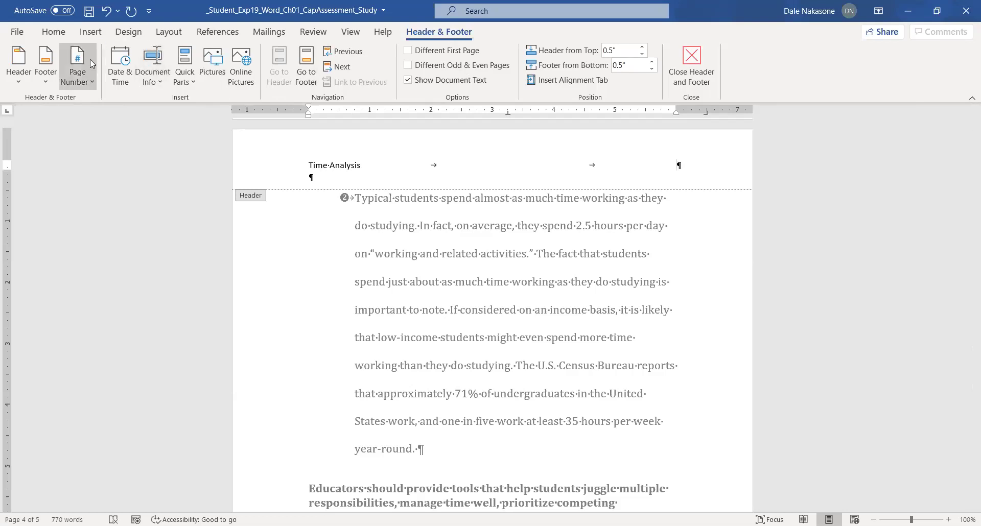
Step: Add a Page field at the header's right margin via Quick Parts > Field
click(189, 80)
click(215, 132)
scroll(350, 254, down, 6)
scroll(349, 254, down, 2)
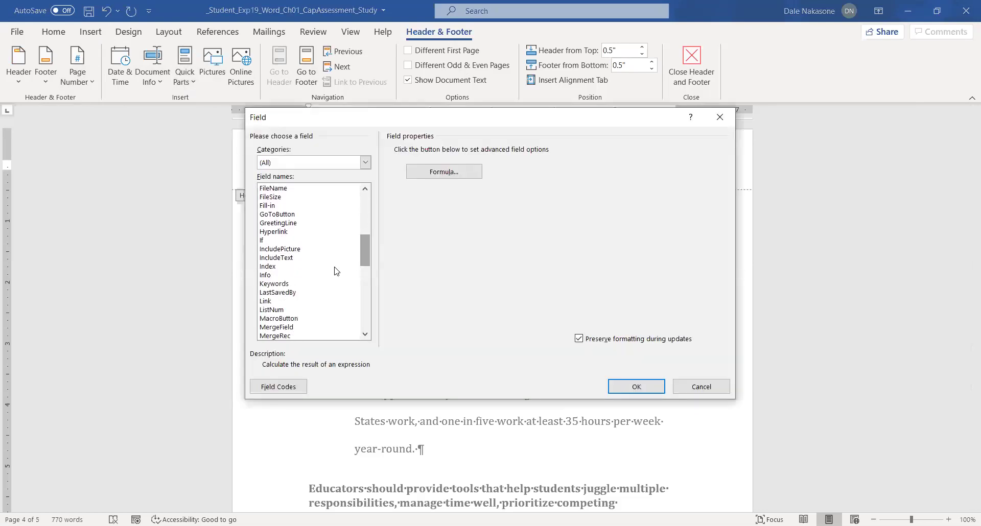
drag(361, 249, 360, 273)
click(296, 284)
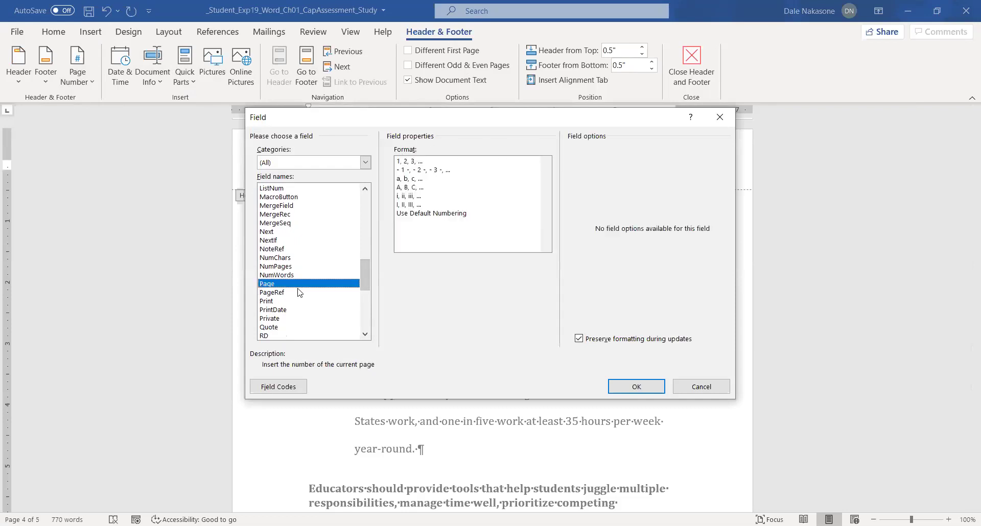
click(642, 382)
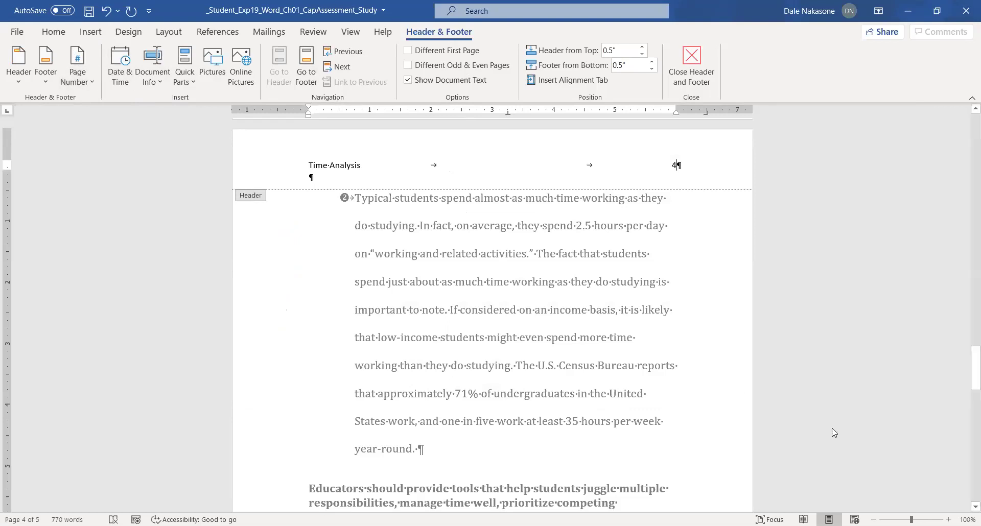
Step: Close Header and Footer and show the File > Info properties page
click(686, 62)
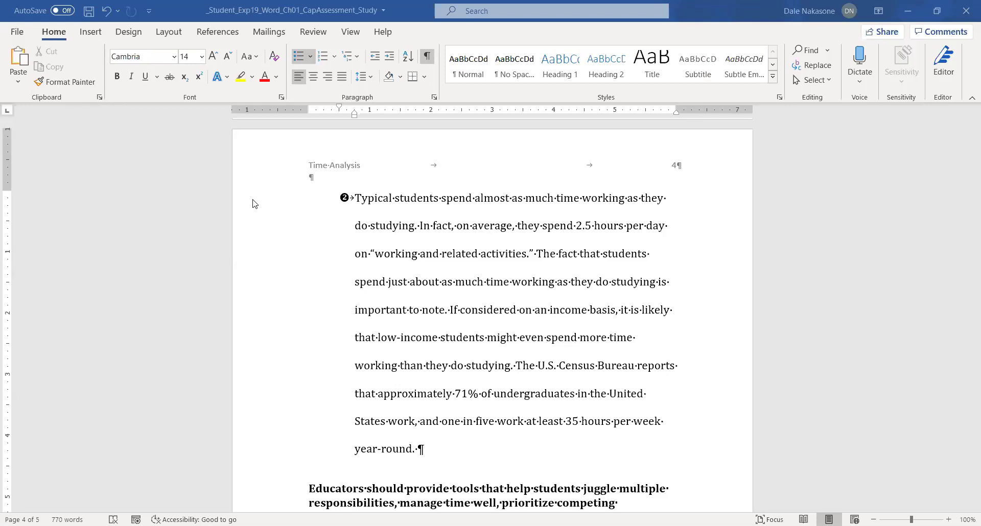
click(16, 37)
click(51, 152)
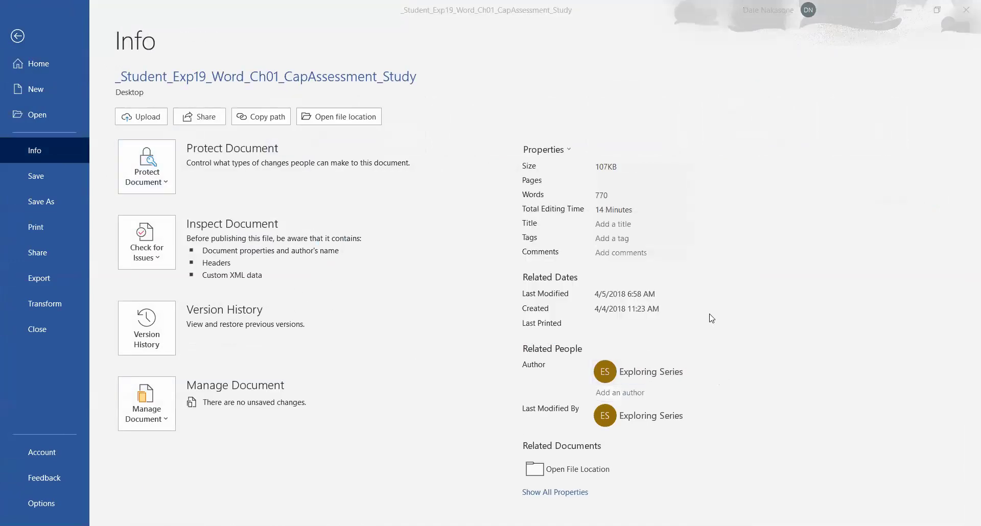
Step: Add the student's name as author and remove Exploring Series from the Author list
click(620, 390)
text(Sang)
text(min Roe)
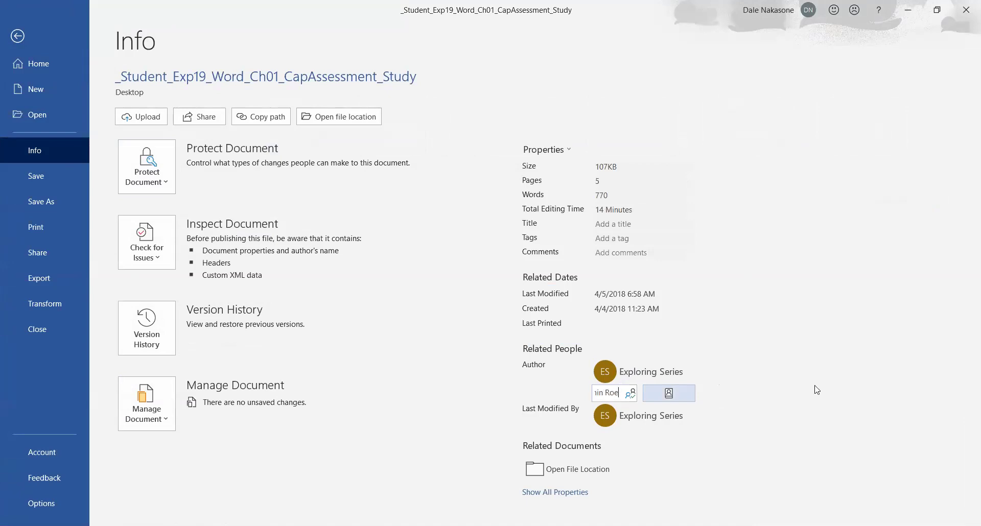
key(Return)
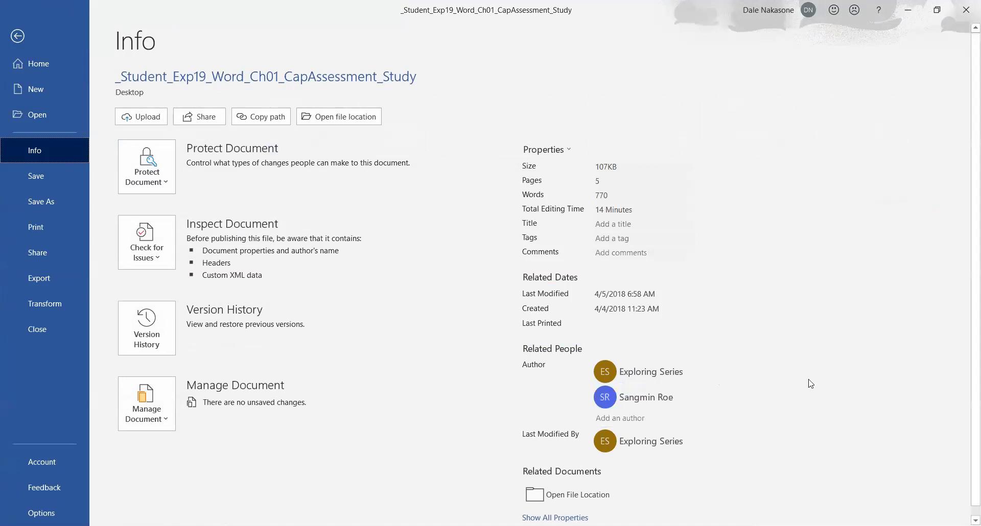
right_click(630, 373)
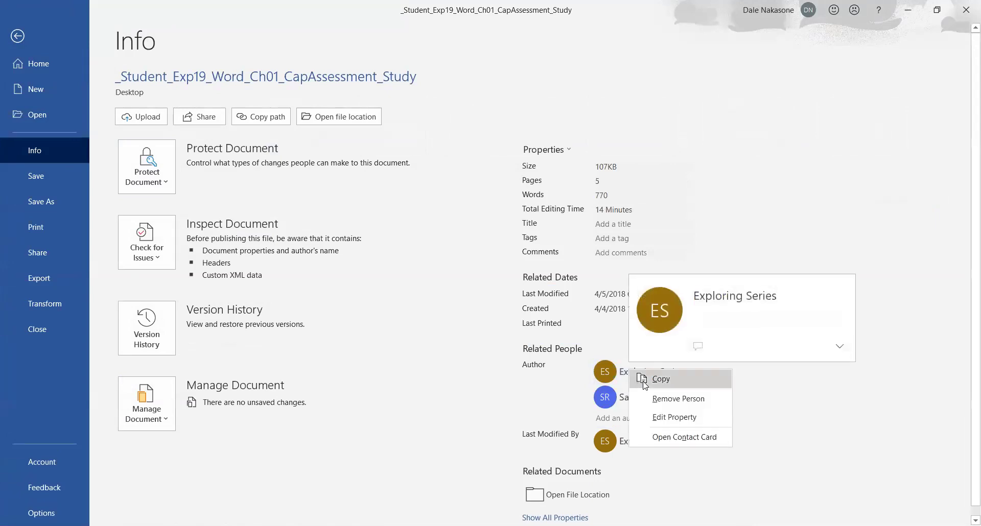
click(658, 397)
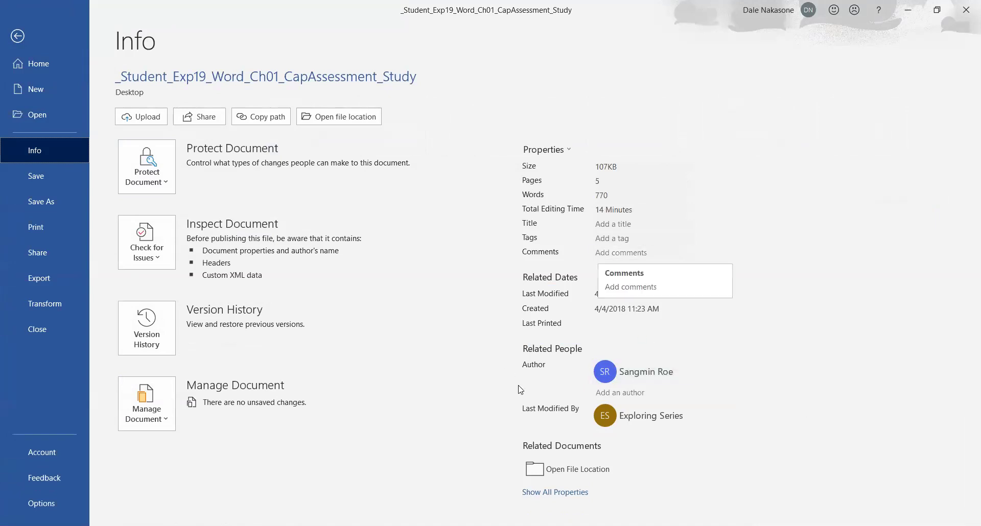
Step: Show all properties, add the tag 'Tarrant University', and go back to the report
click(570, 496)
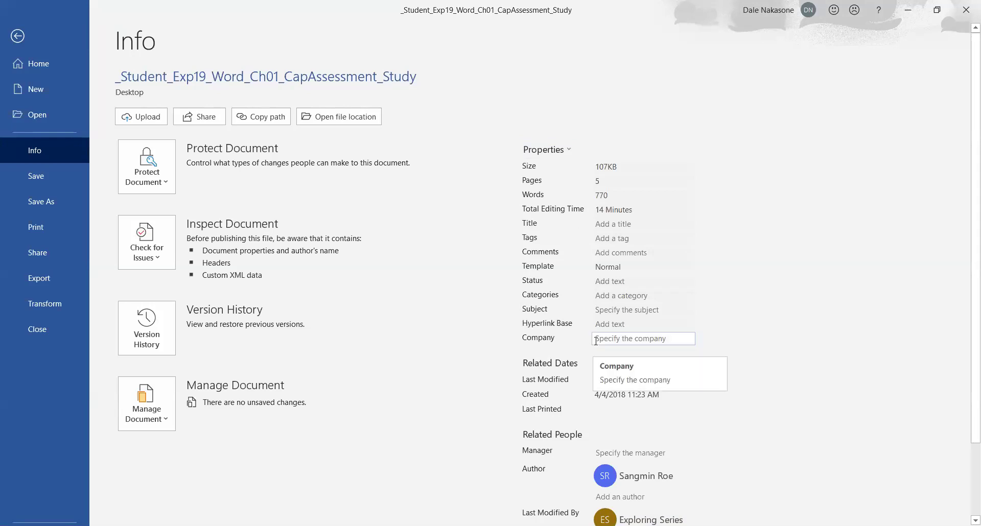
click(627, 239)
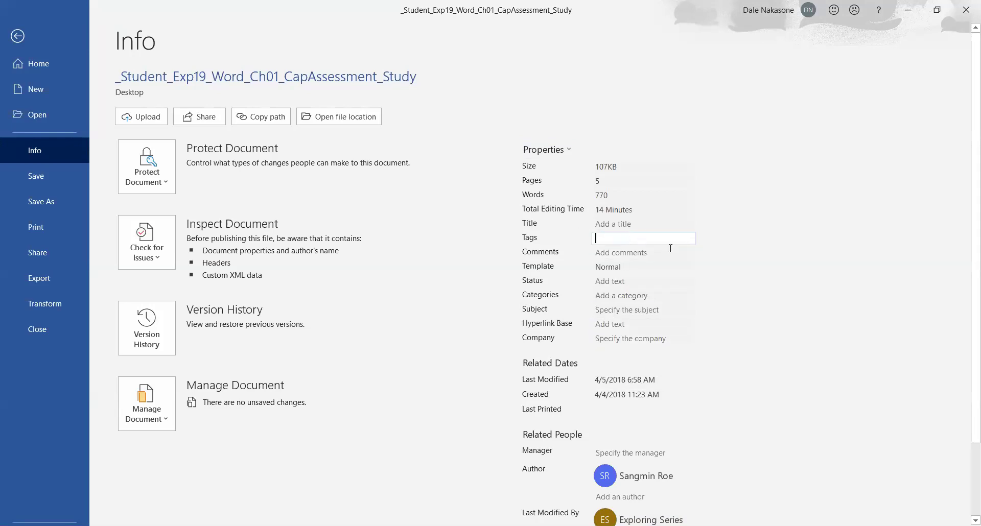
text(Tarrant University)
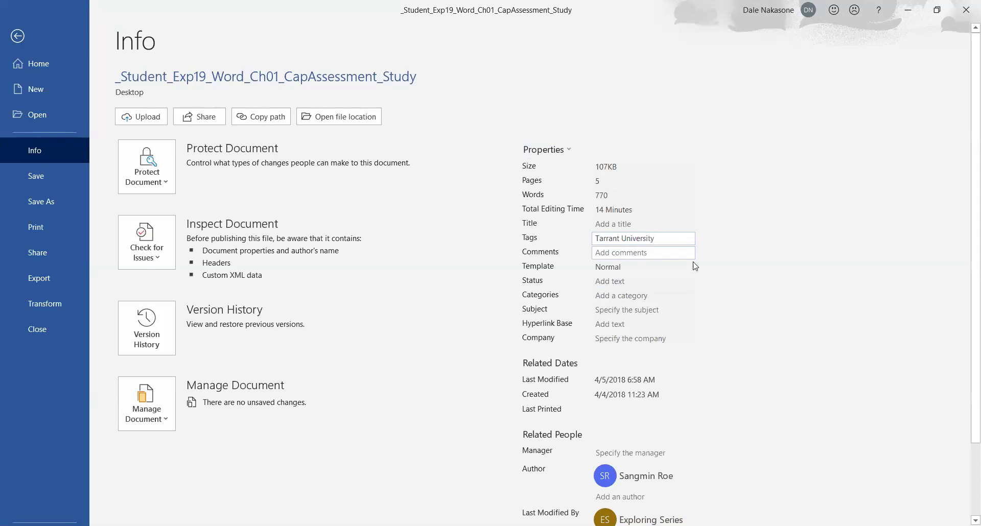
click(831, 316)
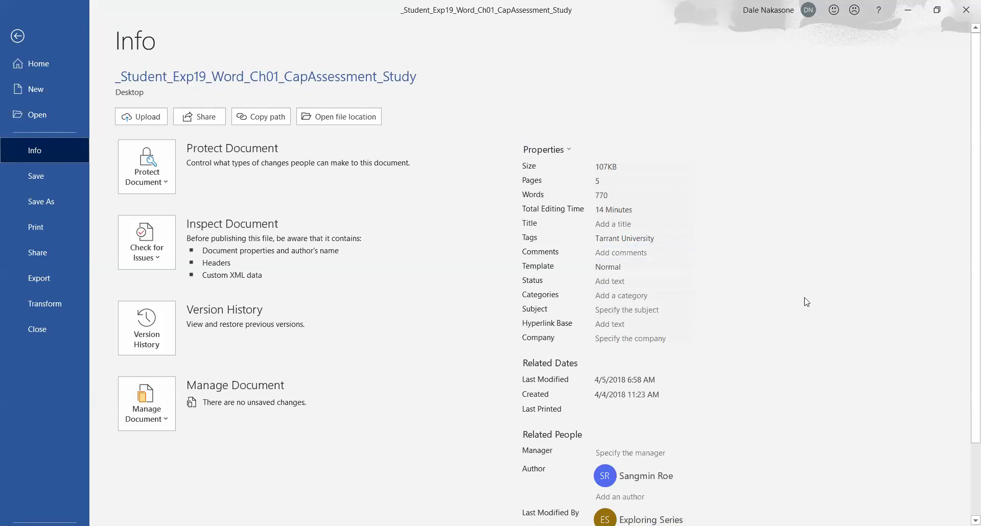
click(18, 36)
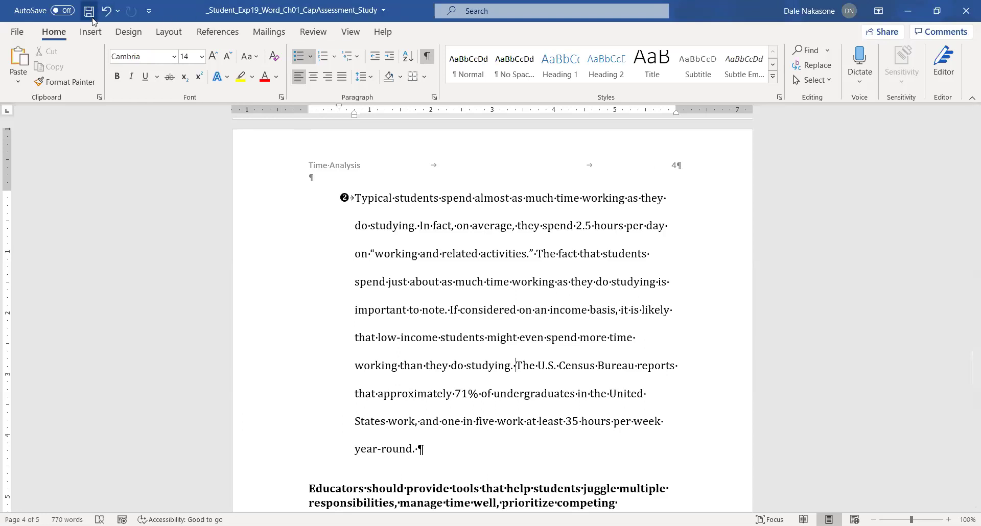
Step: Show the Watermark gallery from the Design tab
click(128, 32)
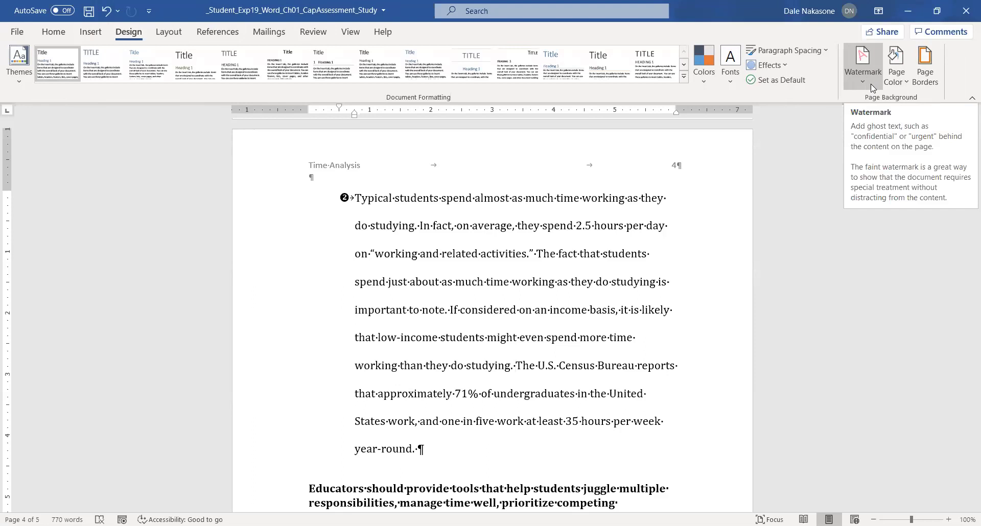
click(870, 84)
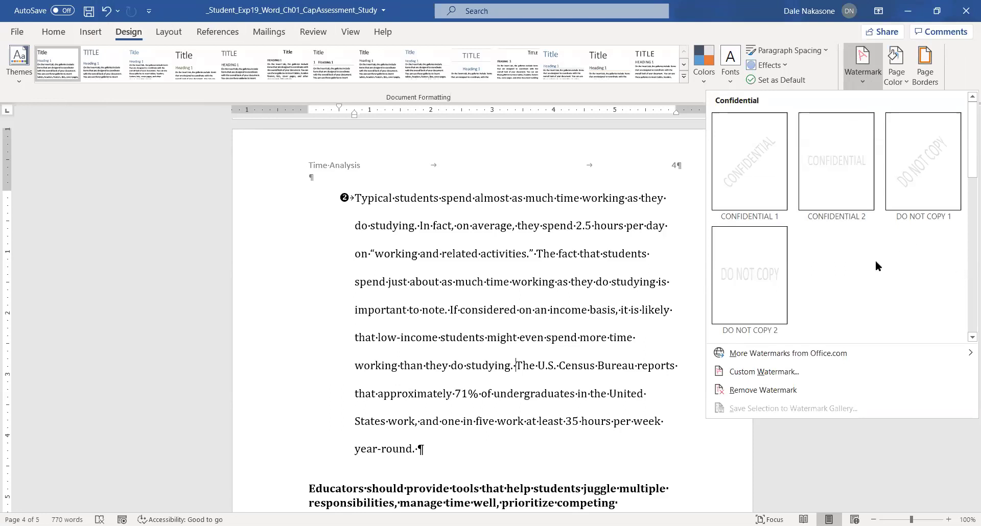
Step: Add a custom blue text watermark reading 'AAEA' to the report pages
click(766, 371)
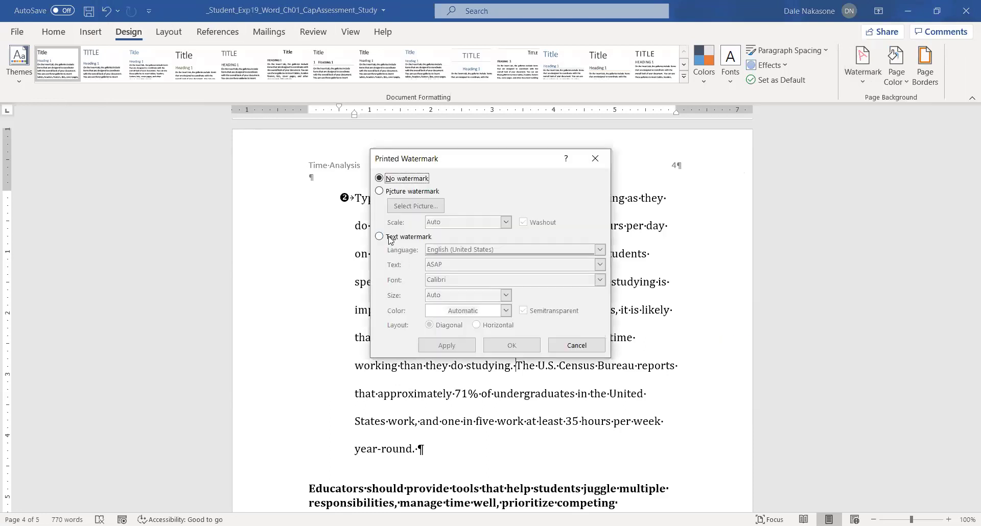
click(379, 236)
key(Tab)
key(Tab)
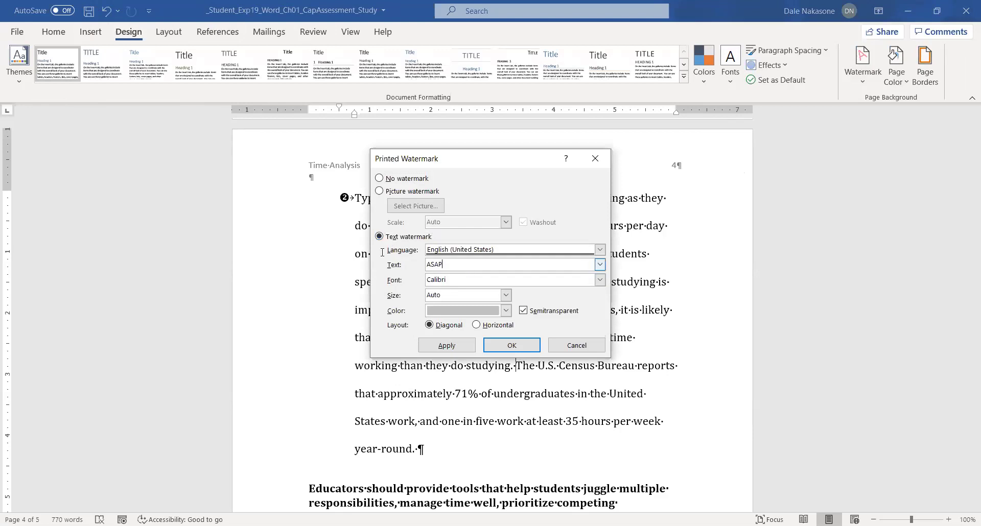
text(AAEA)
click(507, 310)
click(507, 311)
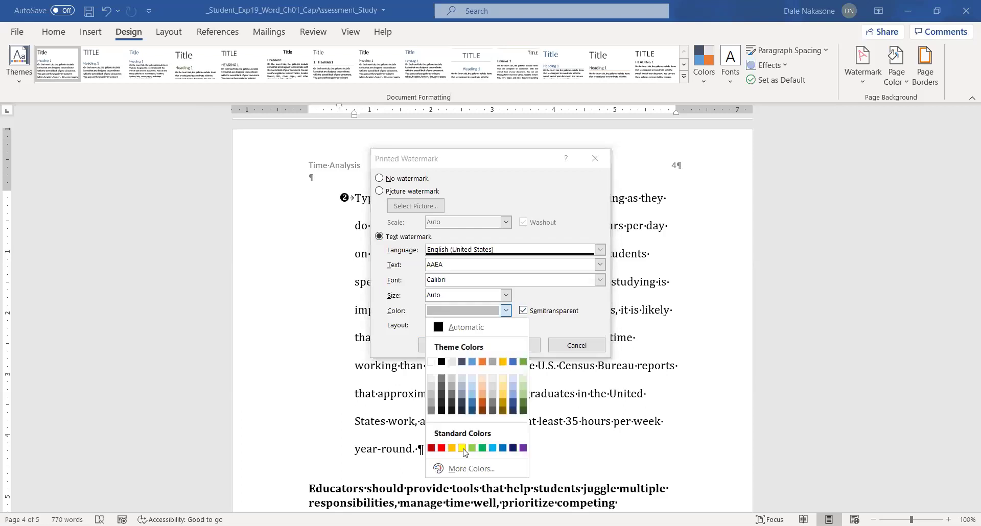
click(502, 449)
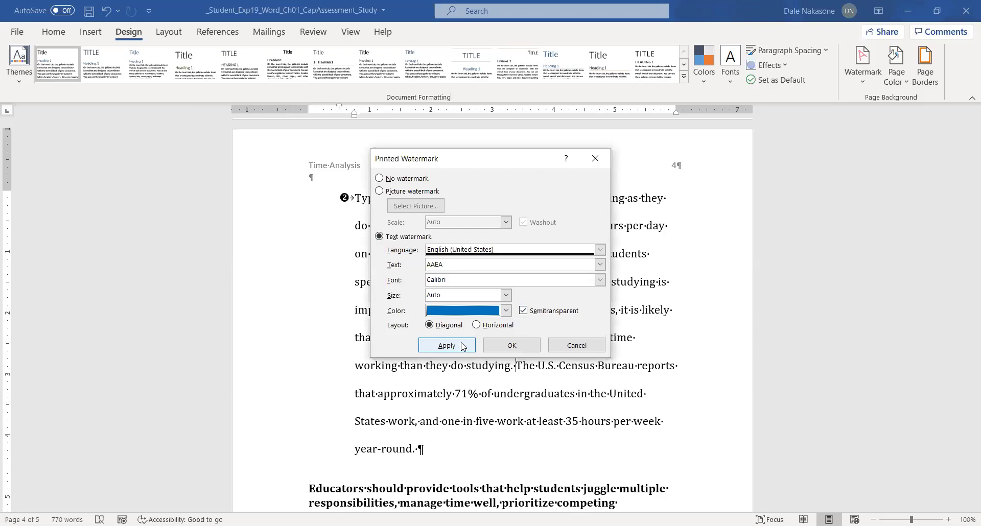
click(462, 346)
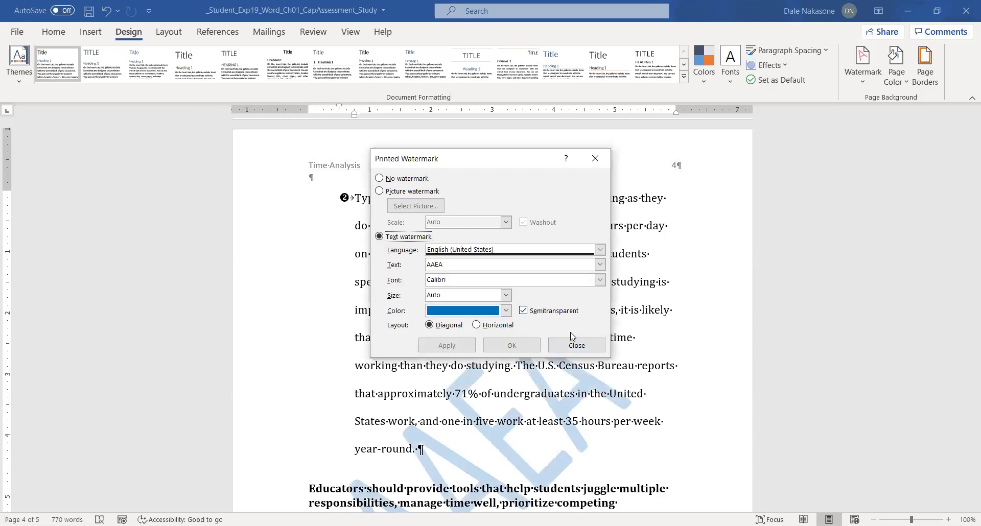
click(576, 346)
scroll(624, 368, down, 3)
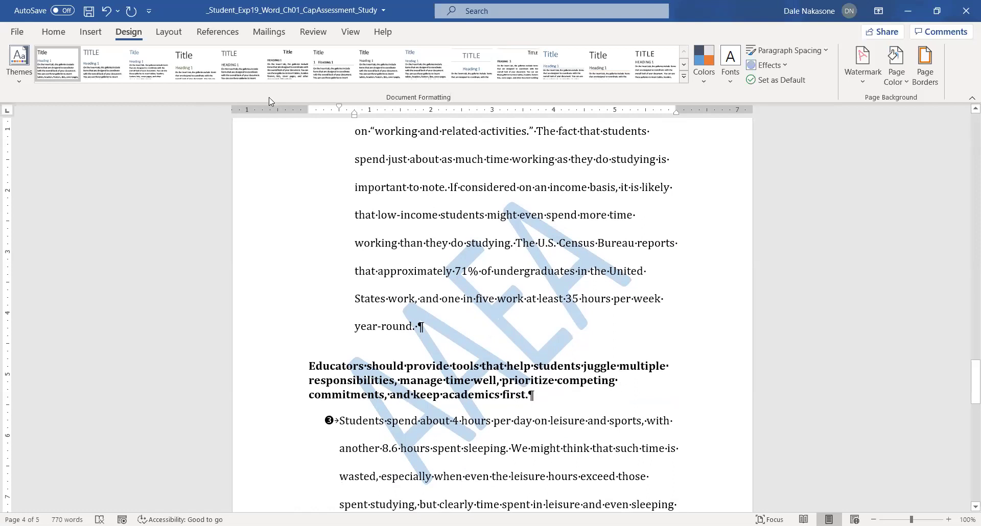
Step: Fix 'th', 'srmise' and 'frther' to 'the', 'surmise' and 'further' in the Editor pane, then close it
click(317, 33)
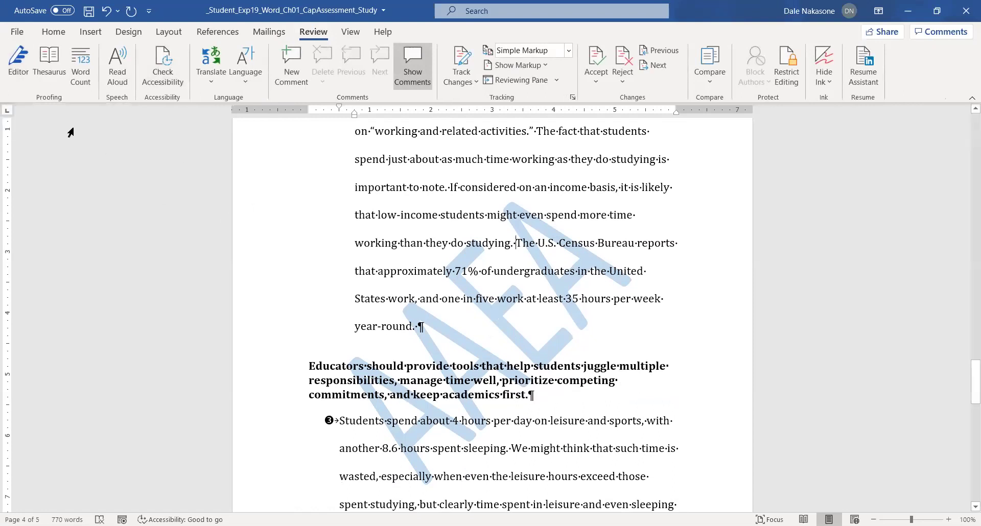
click(17, 58)
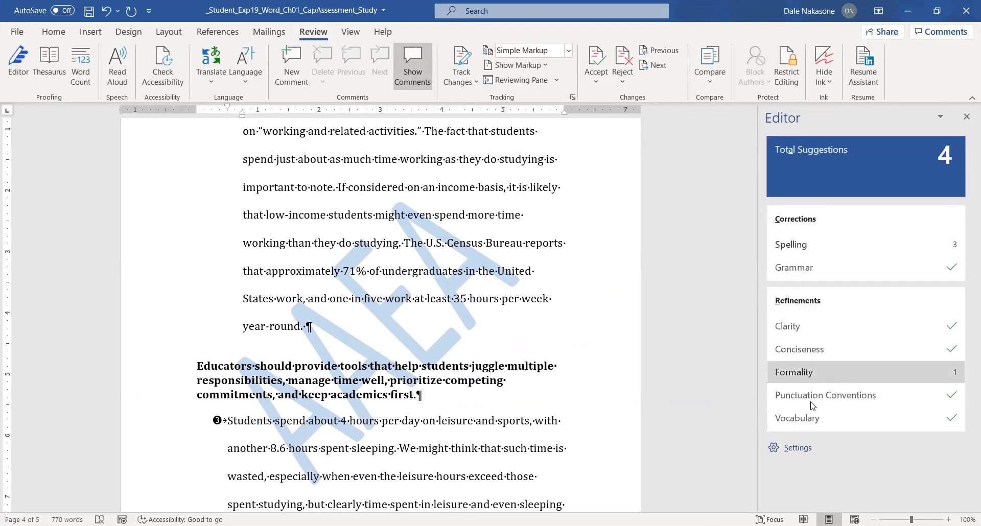
click(814, 238)
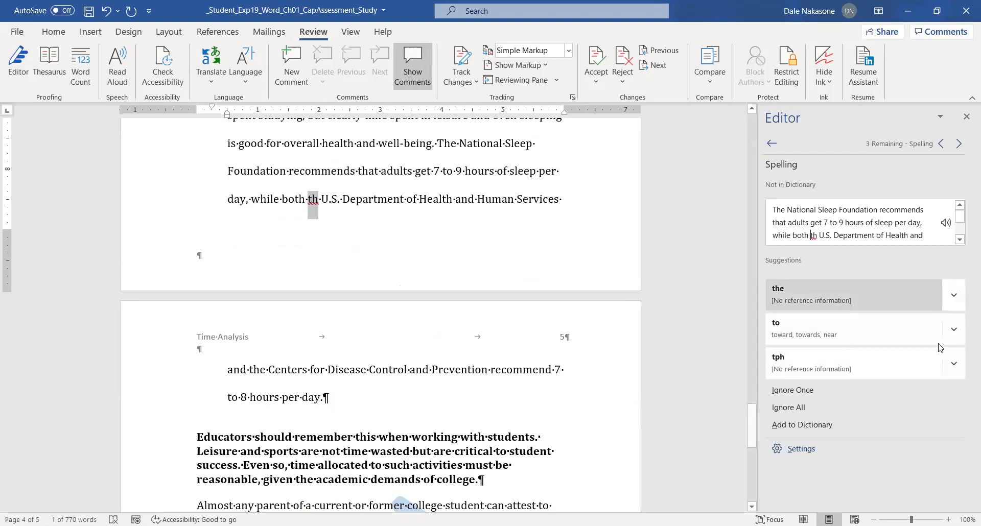
click(866, 284)
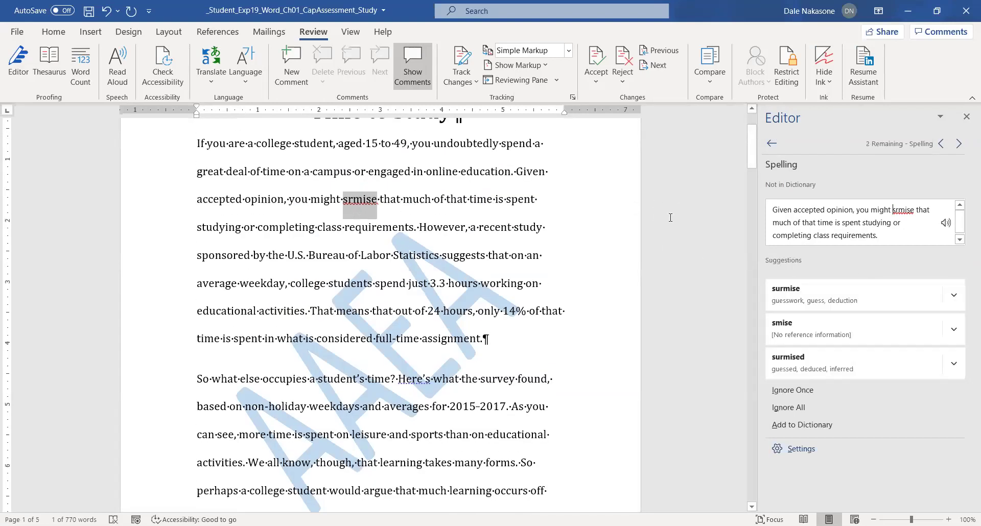
click(813, 300)
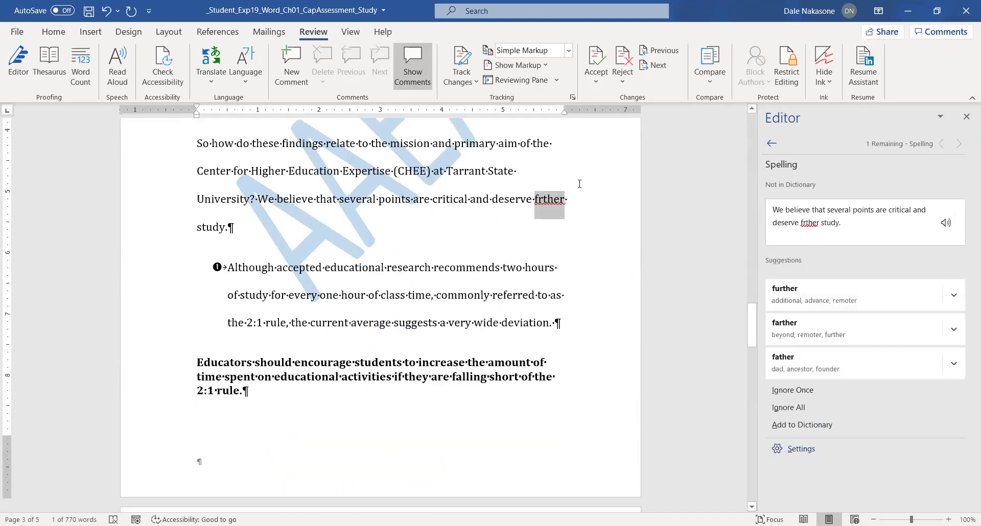
click(845, 299)
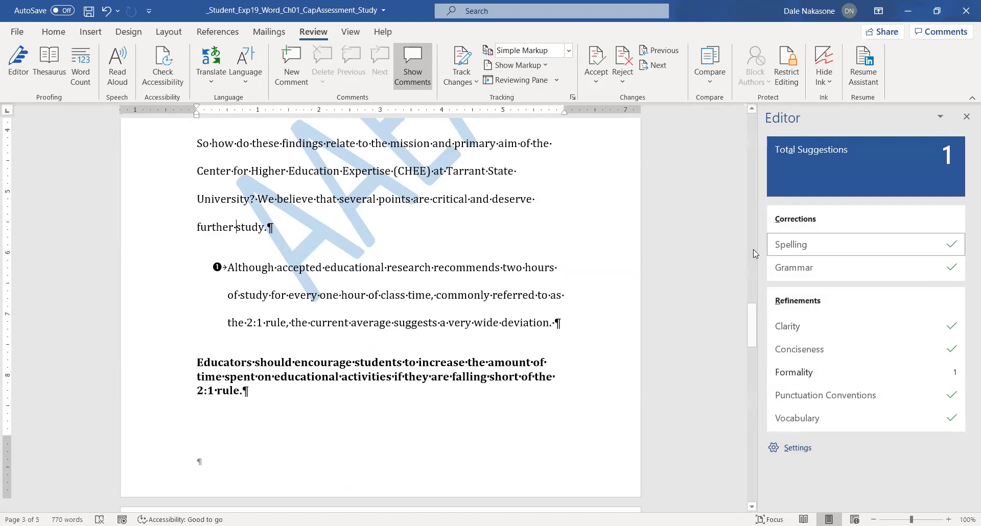
click(966, 118)
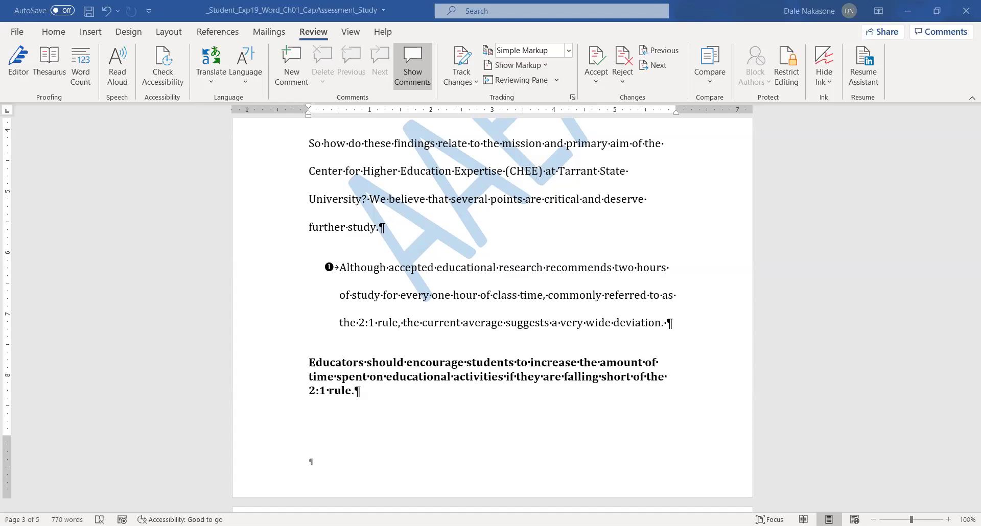
Step: Select the word 'agree' at the end of the second paragraph on page 1
scroll(516, 217, up, 5)
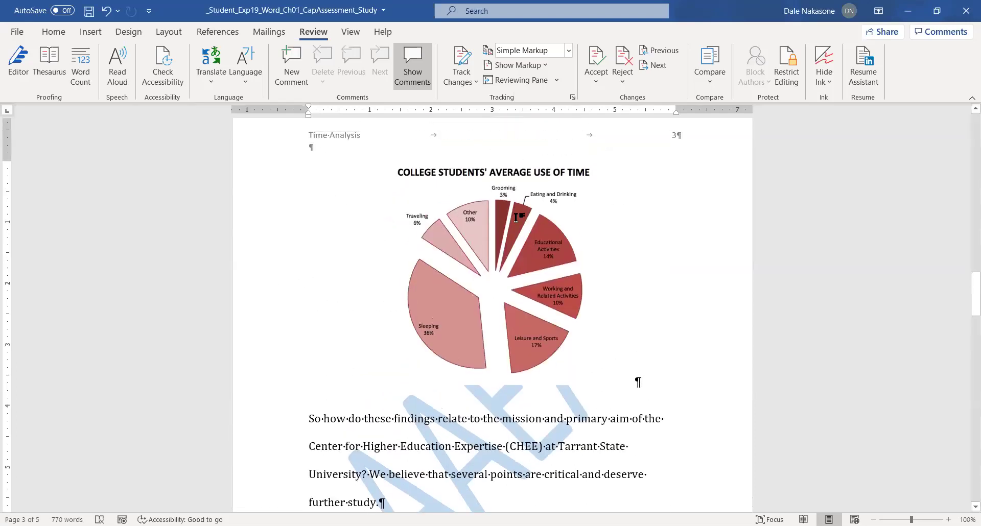
scroll(515, 217, up, 10)
scroll(661, 177, up, 5)
scroll(679, 196, down, 1)
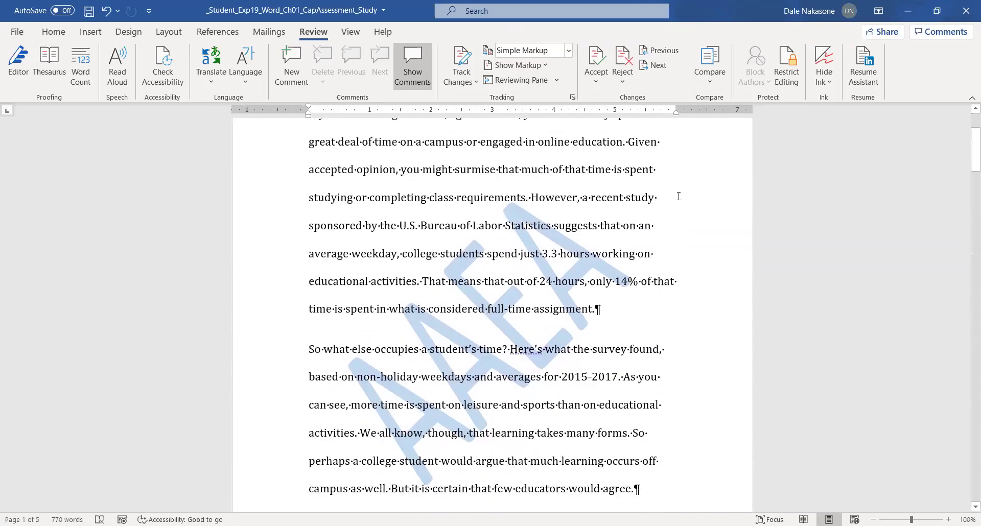
scroll(678, 196, down, 3)
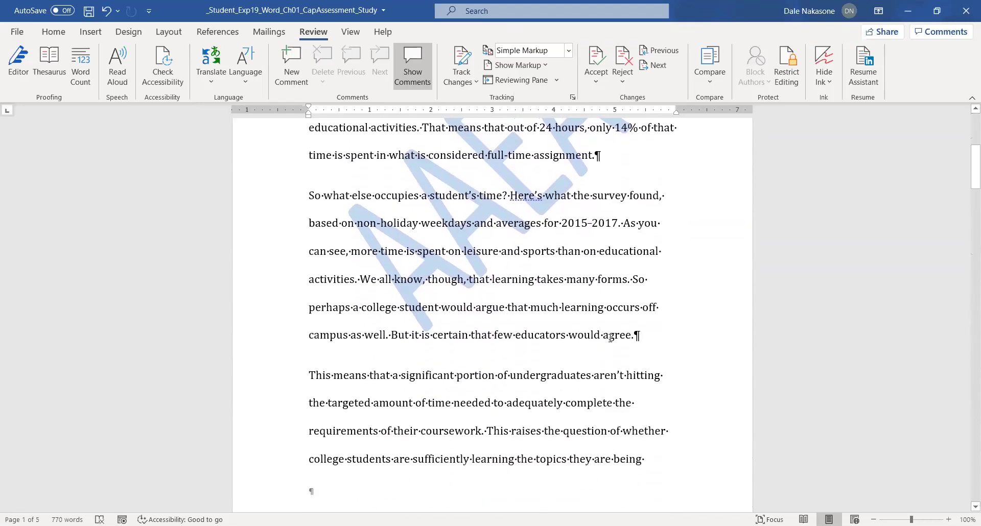
drag(604, 334, 630, 335)
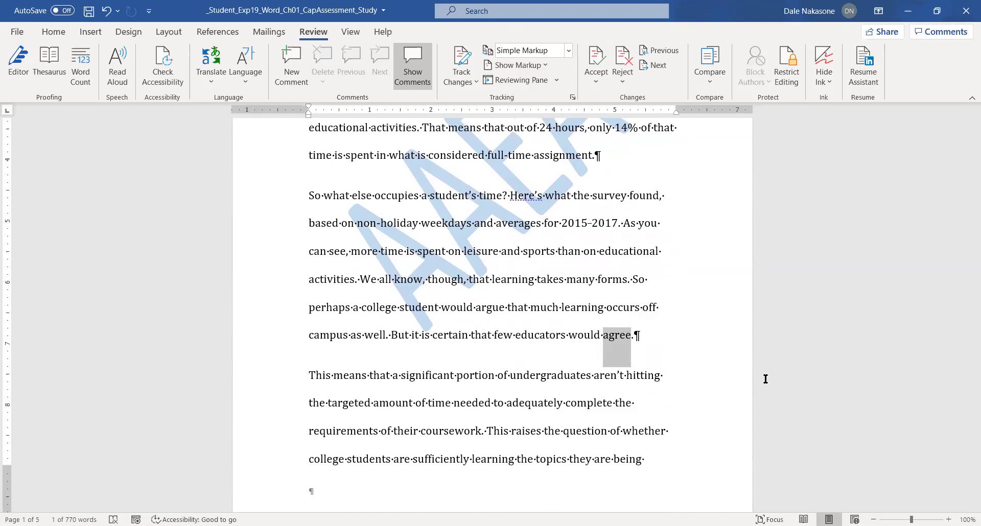
Step: Swap 'agree' for its synonym 'concur' so the sentence ends 'few educators would concur'
right_click(613, 339)
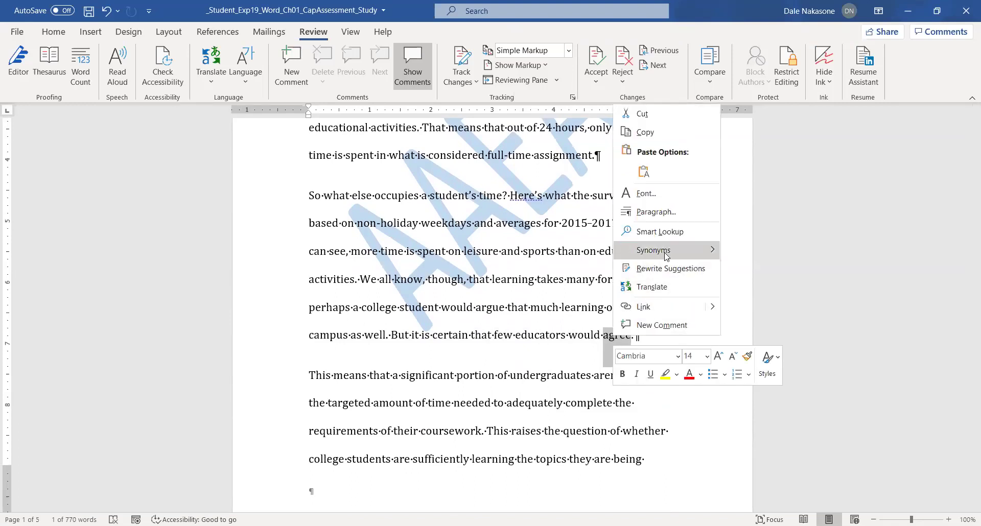
mouse_move(666, 255)
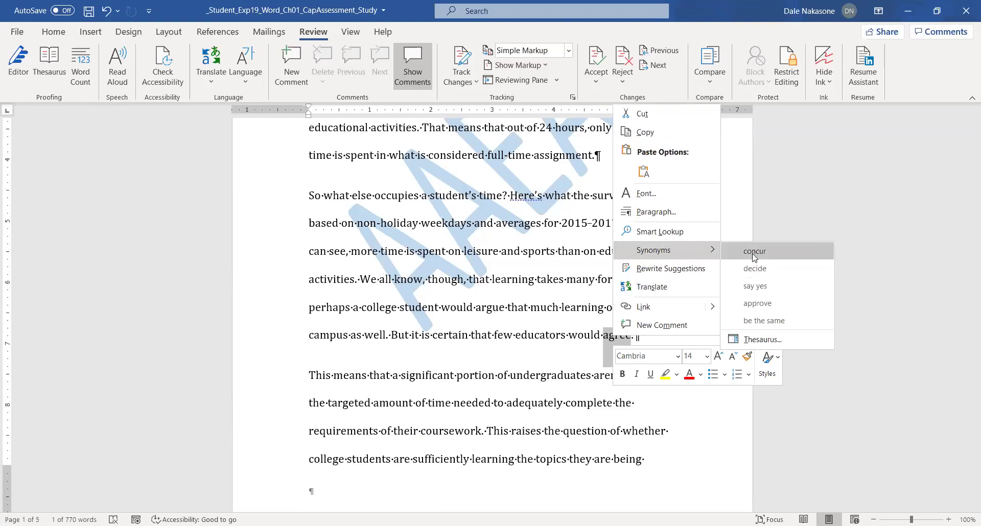
click(784, 249)
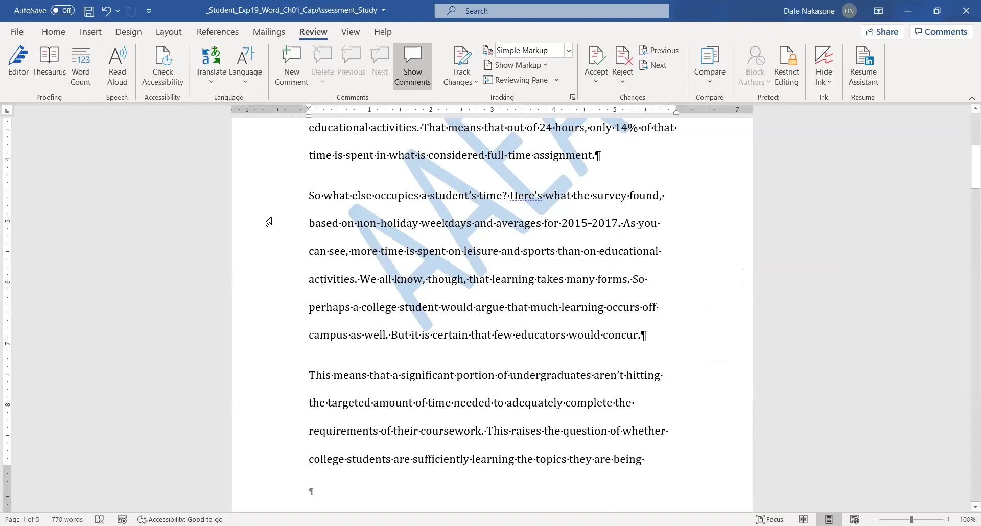
click(90, 32)
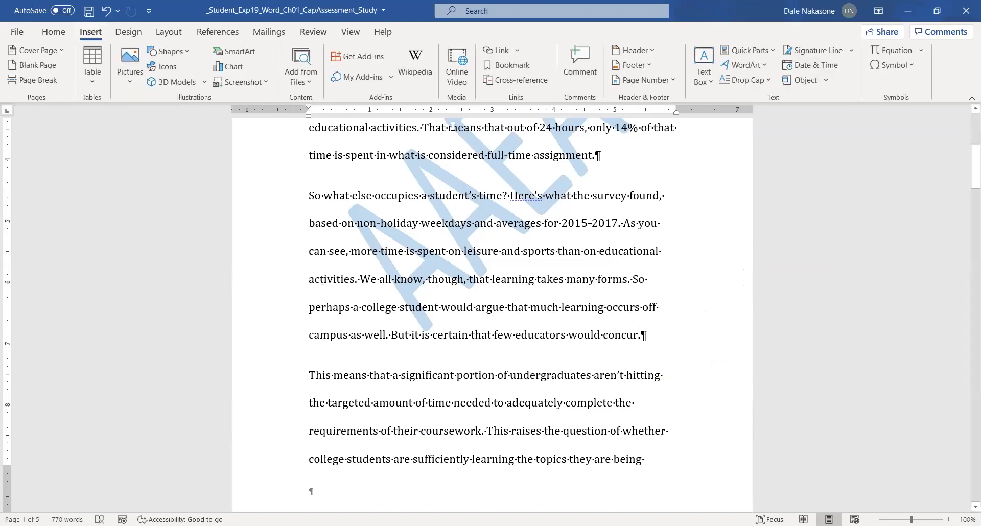
Step: Insert a Blank footer containing the student's full name, then close the footer
click(631, 65)
click(642, 125)
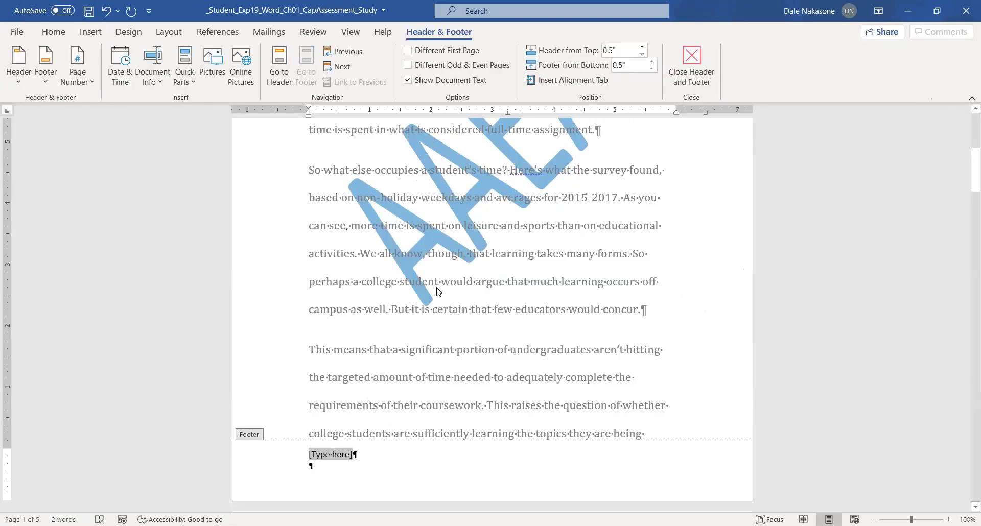
text(Sangmin Roe)
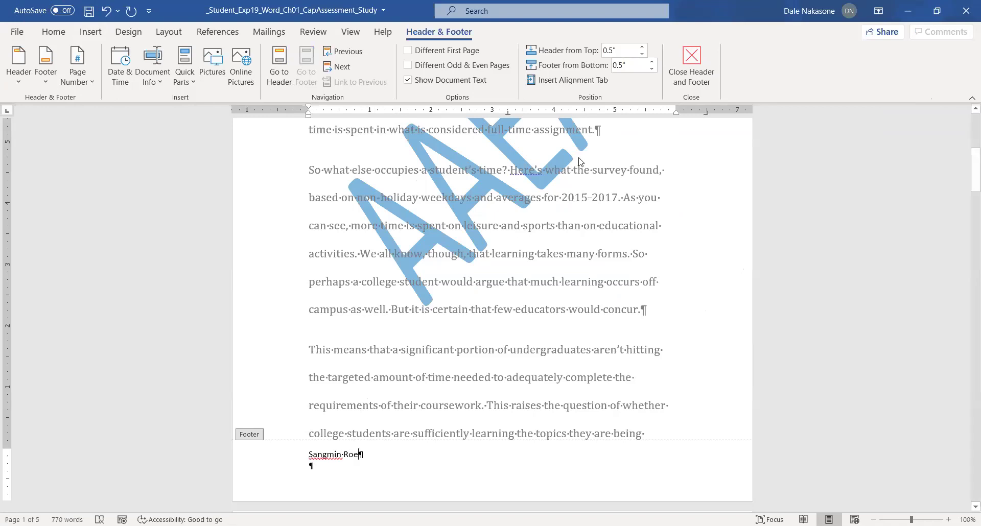
click(692, 57)
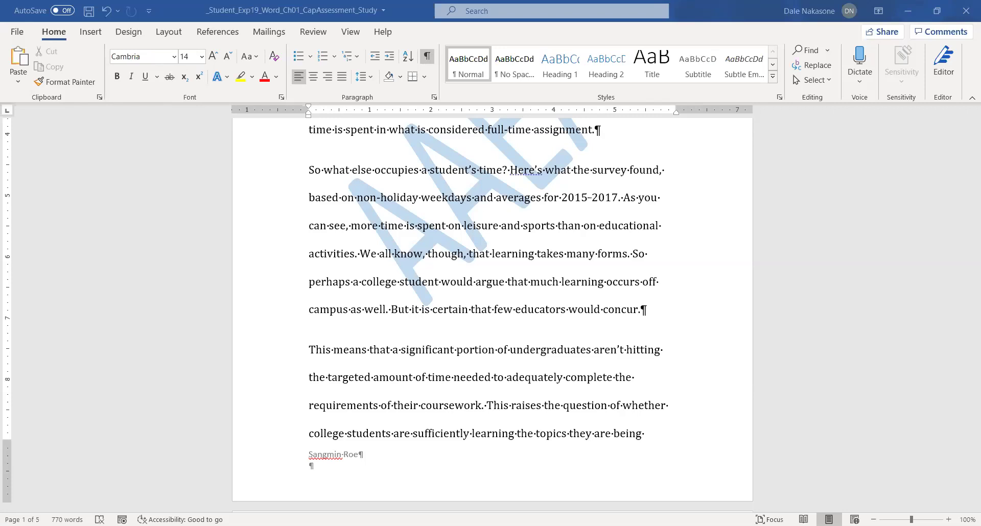
Step: Add a page break at the document start, pushing the Time to Study title onto page 2
scroll(490, 311, up, 5)
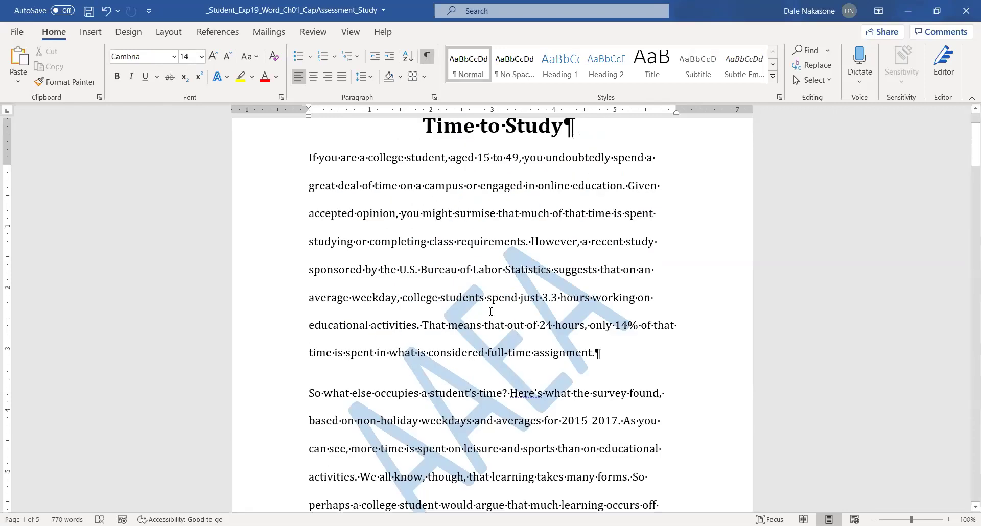
scroll(500, 313, down, 4)
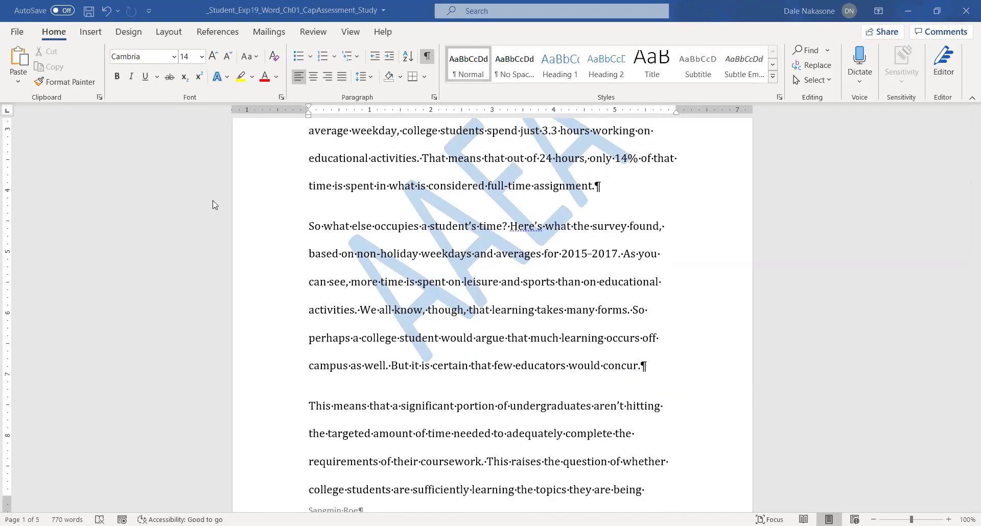
key(ctrl+Home)
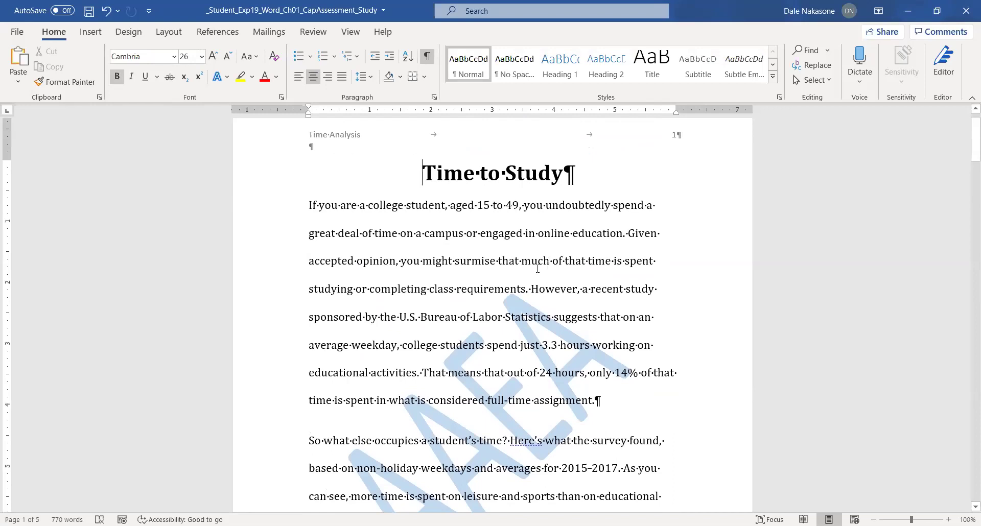
click(89, 32)
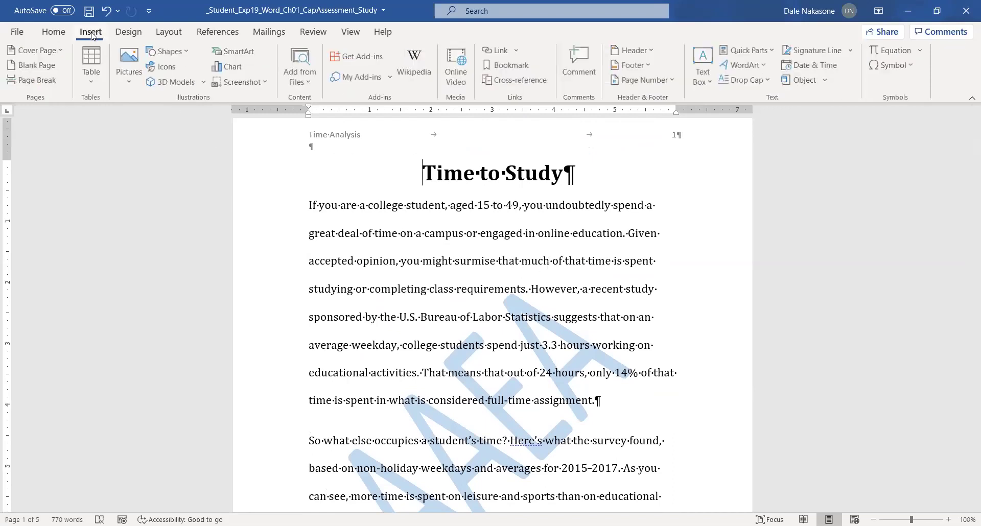
click(34, 81)
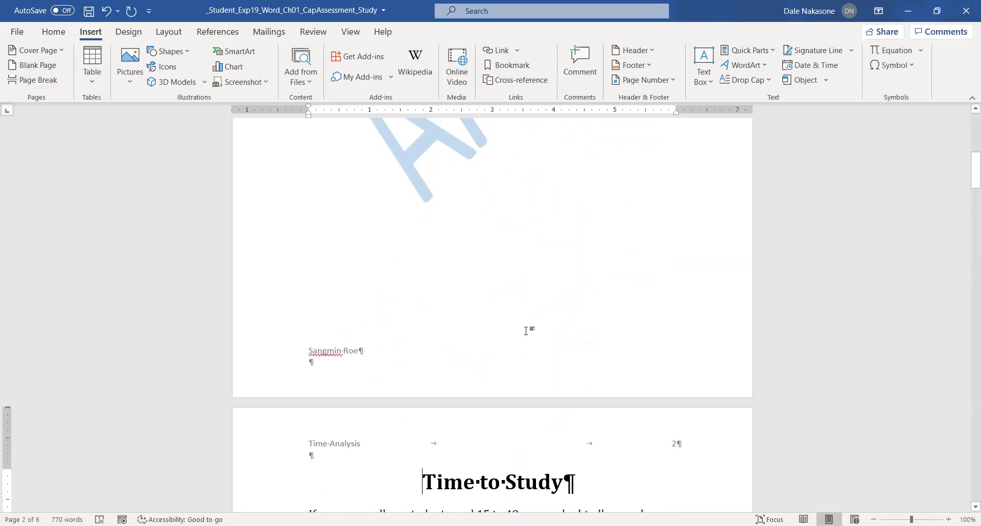
scroll(534, 306, up, 8)
scroll(541, 286, down, 12)
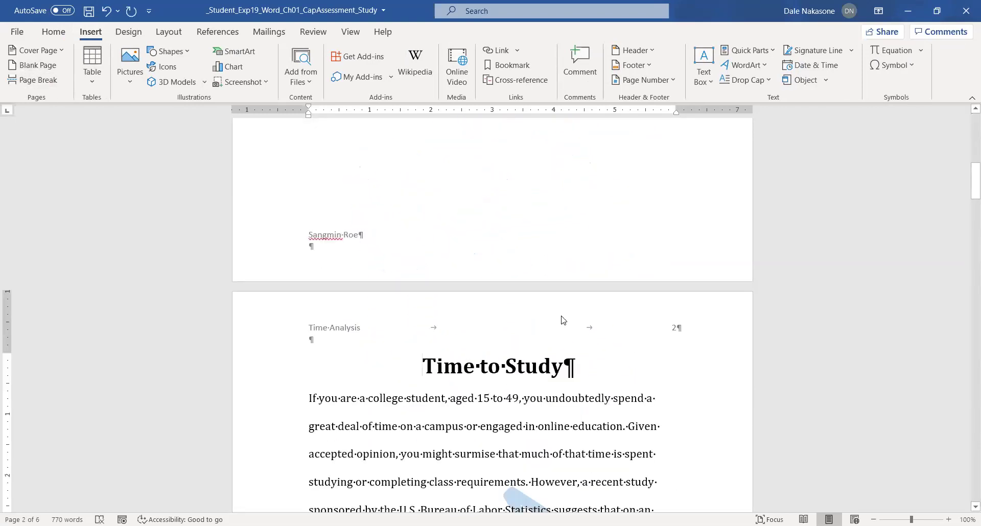
scroll(561, 313, up, 6)
scroll(560, 313, up, 5)
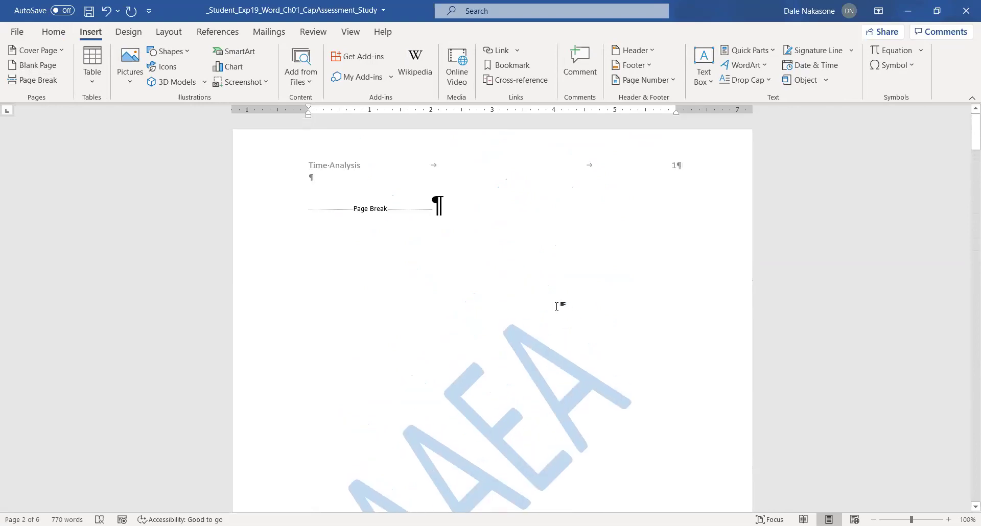
click(302, 209)
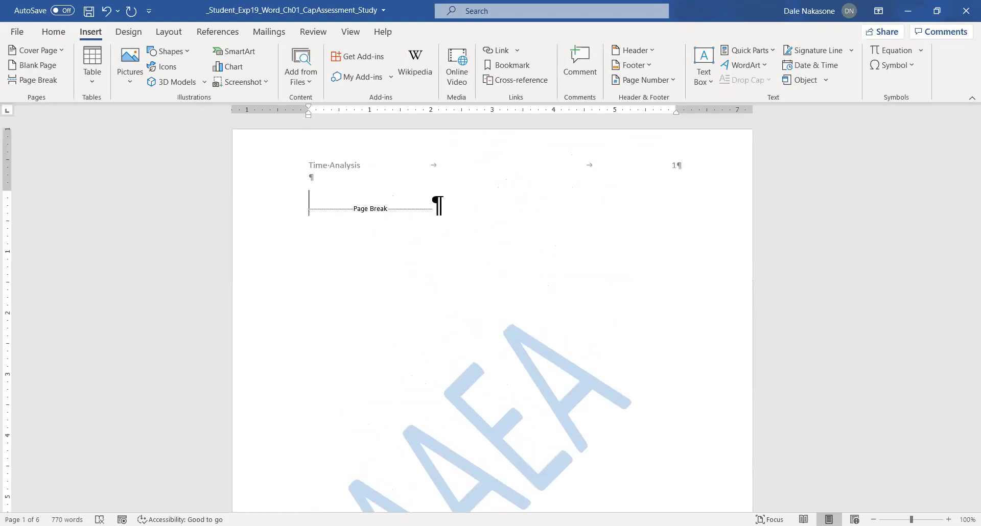
click(10, 30)
click(34, 109)
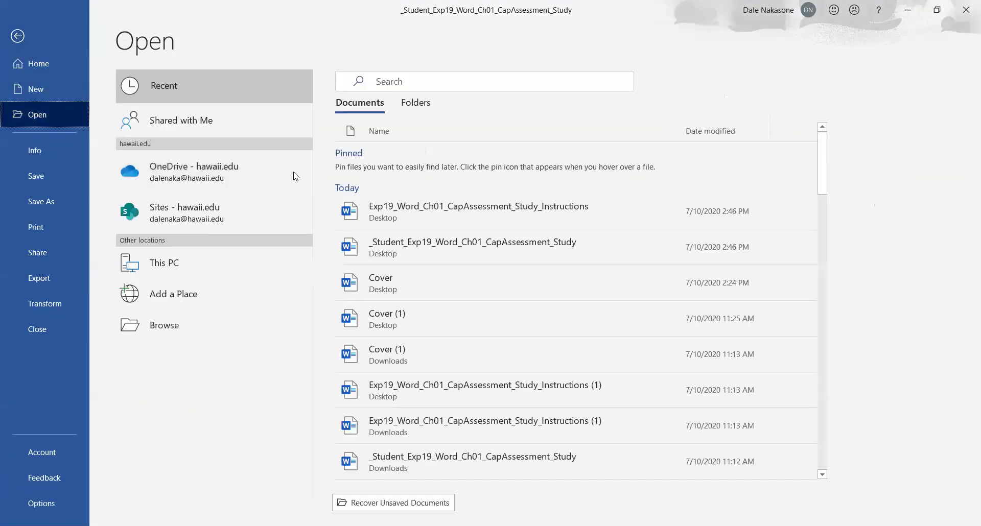
click(185, 262)
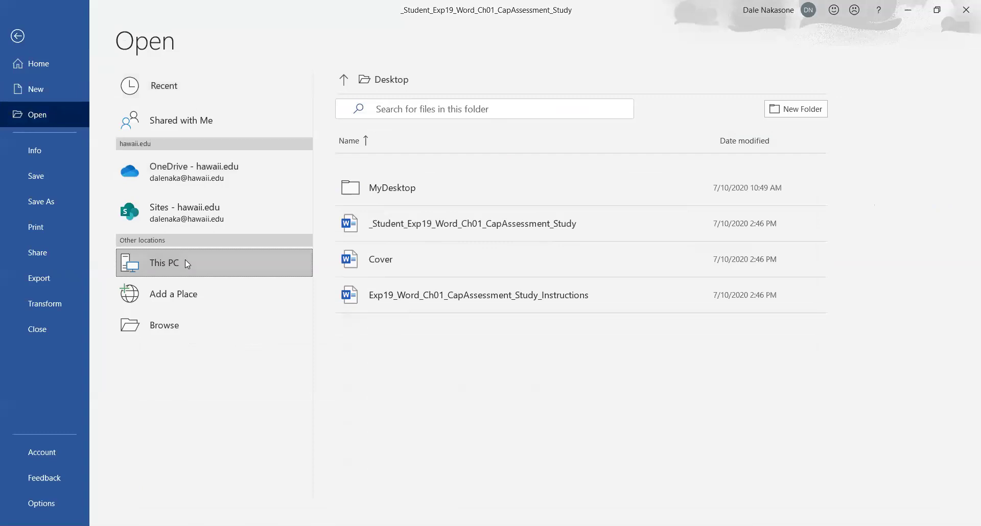
click(377, 259)
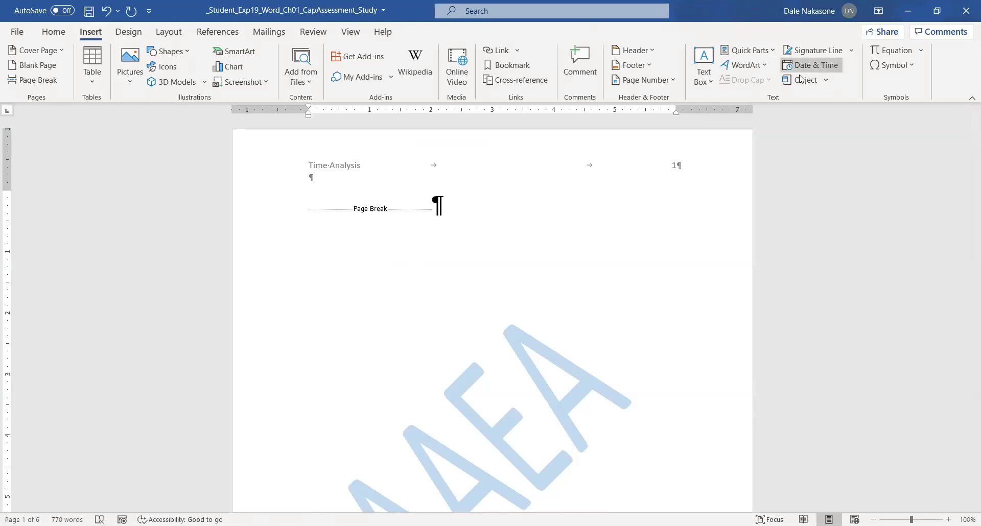
Step: Insert the text of the Desktop file 'Cover' onto the blank first page
click(826, 81)
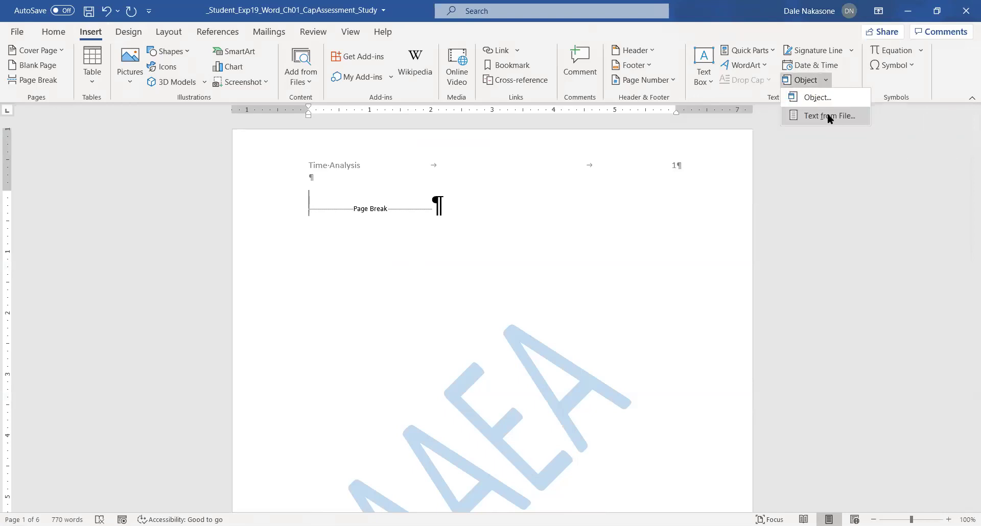
click(827, 117)
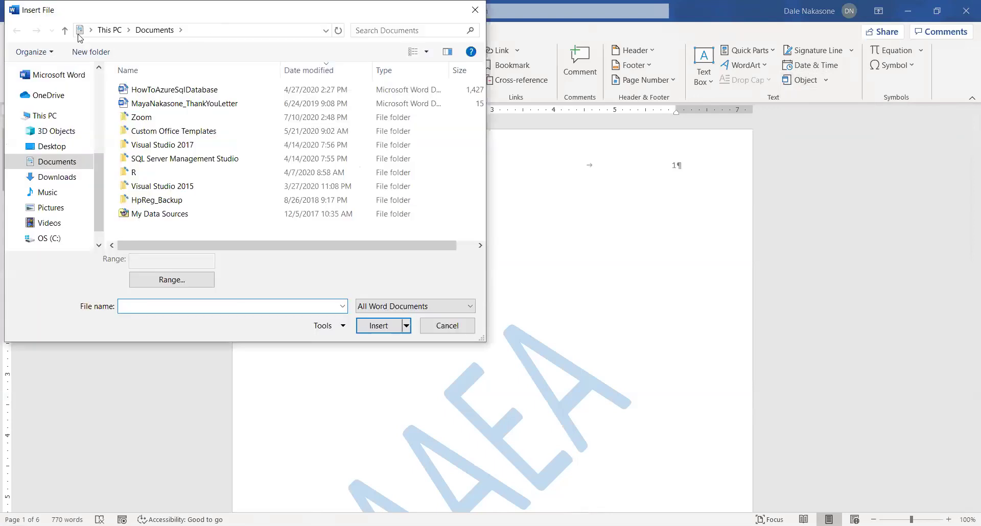
click(72, 151)
click(151, 104)
click(393, 322)
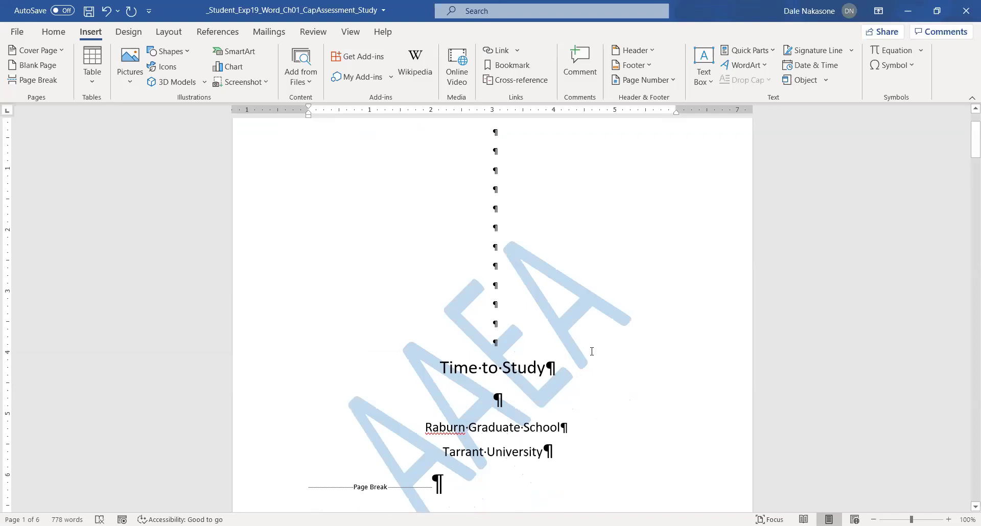
scroll(592, 351, up, 2)
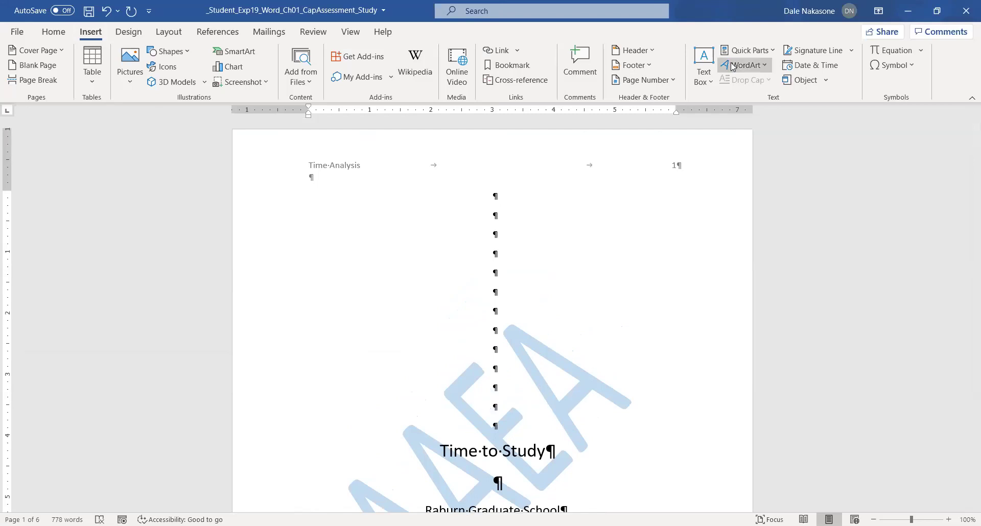
click(827, 85)
click(874, 205)
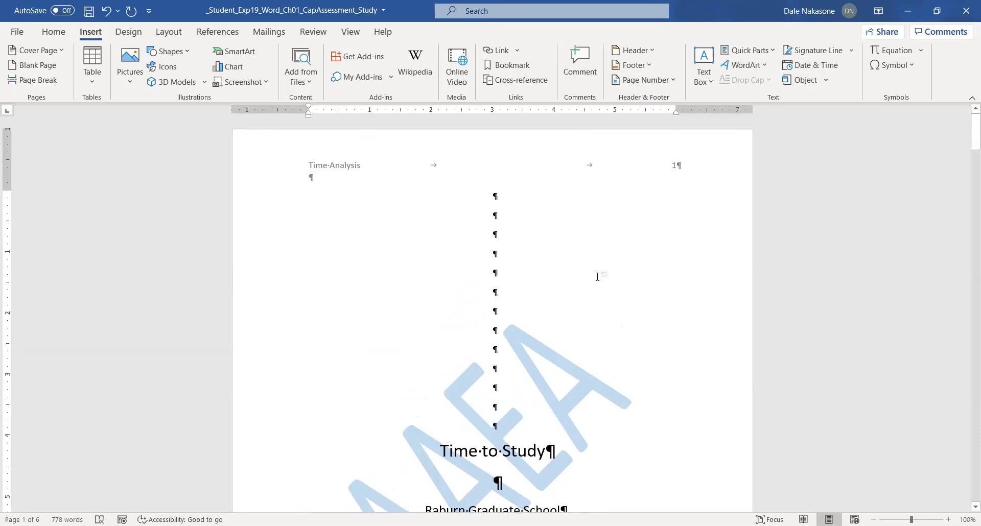
scroll(554, 313, down, 7)
scroll(531, 299, up, 7)
scroll(516, 252, down, 5)
scroll(521, 263, down, 12)
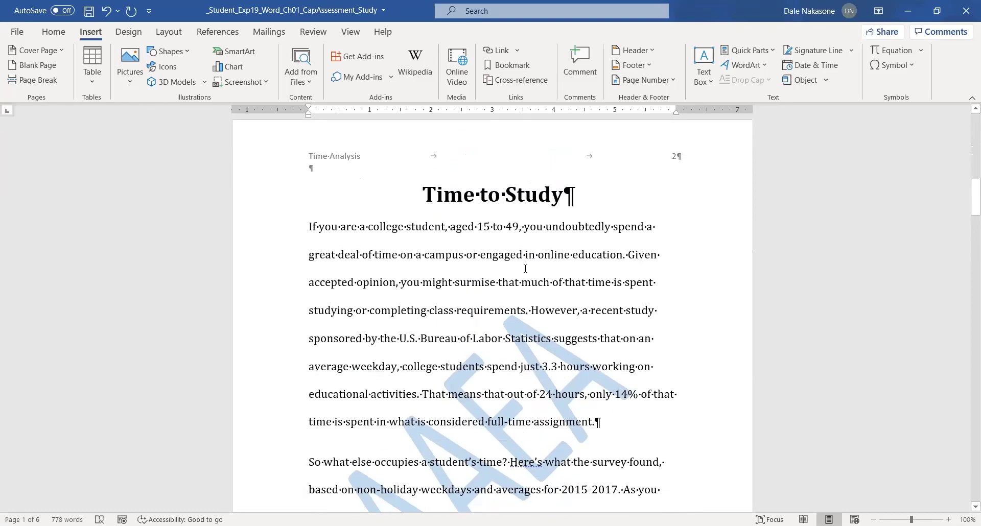
scroll(525, 268, down, 13)
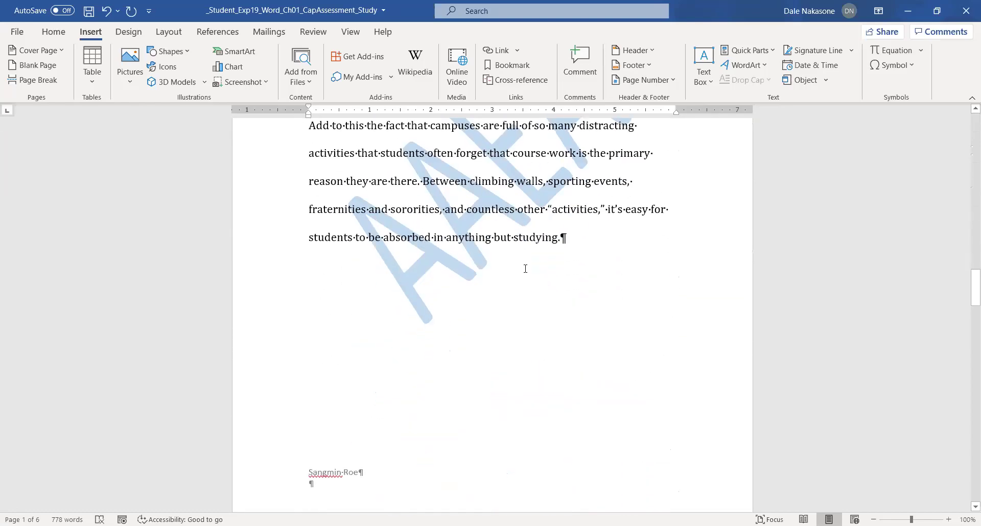
scroll(525, 268, up, 5)
scroll(525, 268, up, 20)
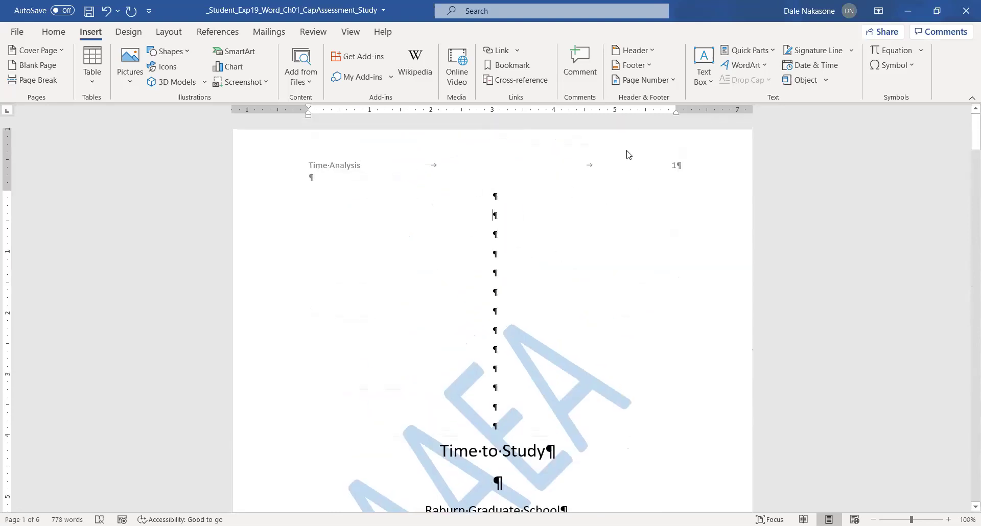
Step: Turn on Different First Page so the cover page shows no Time Analysis header
click(652, 50)
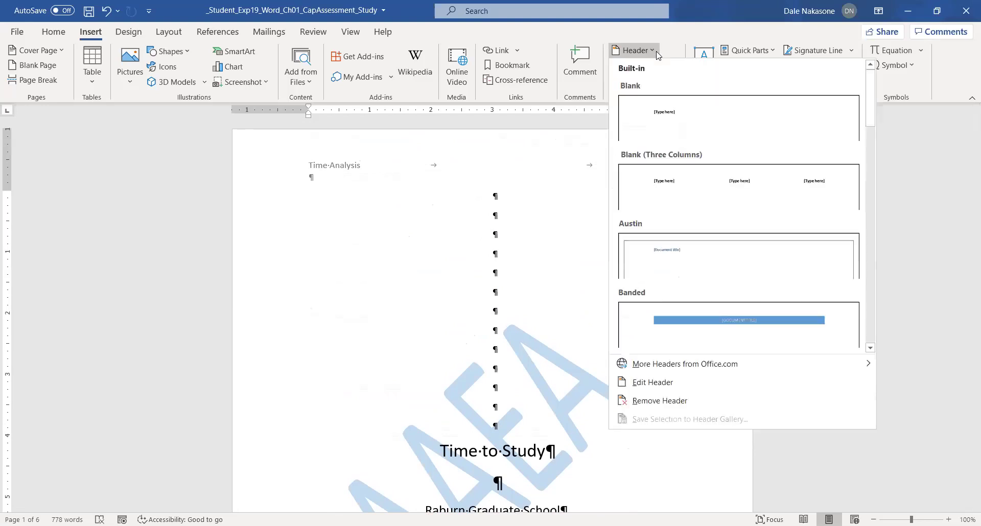
click(669, 388)
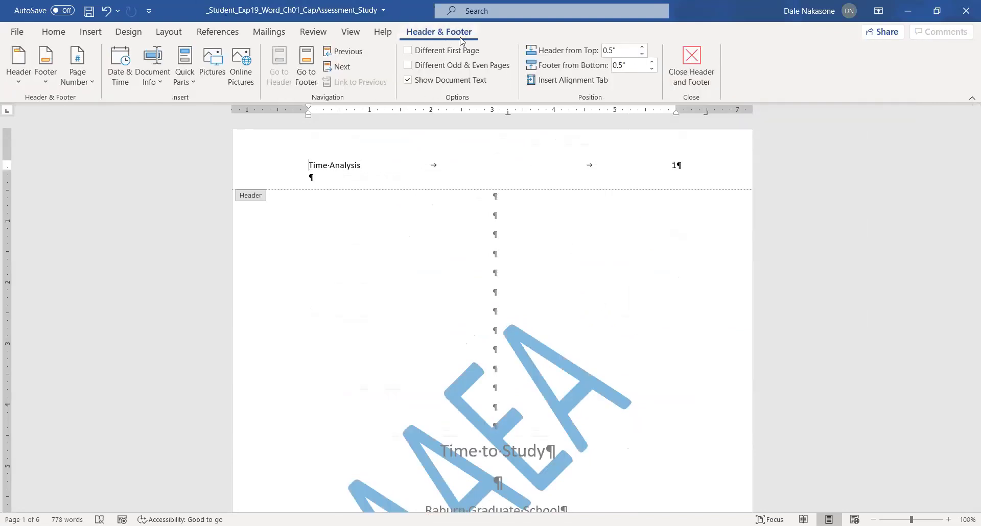
click(408, 50)
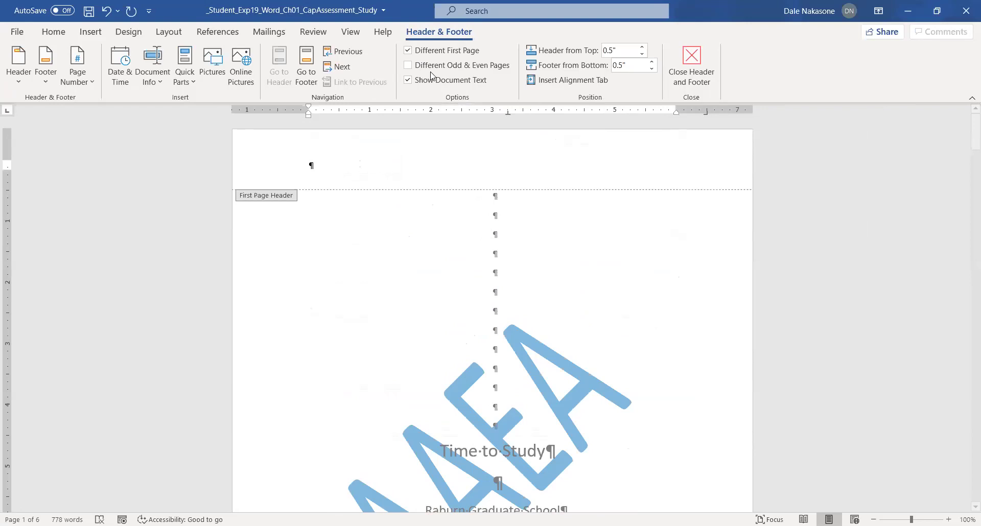
scroll(460, 186, down, 15)
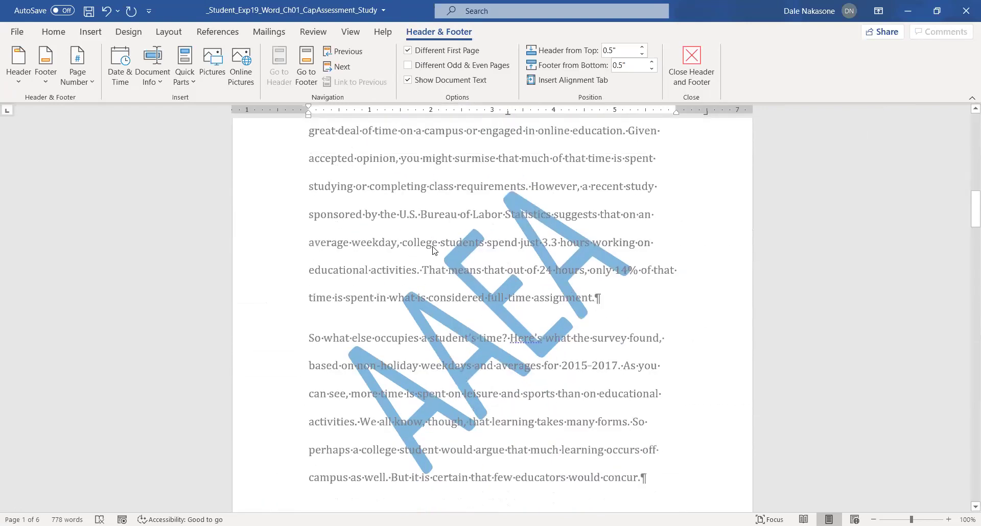
scroll(433, 249, down, 12)
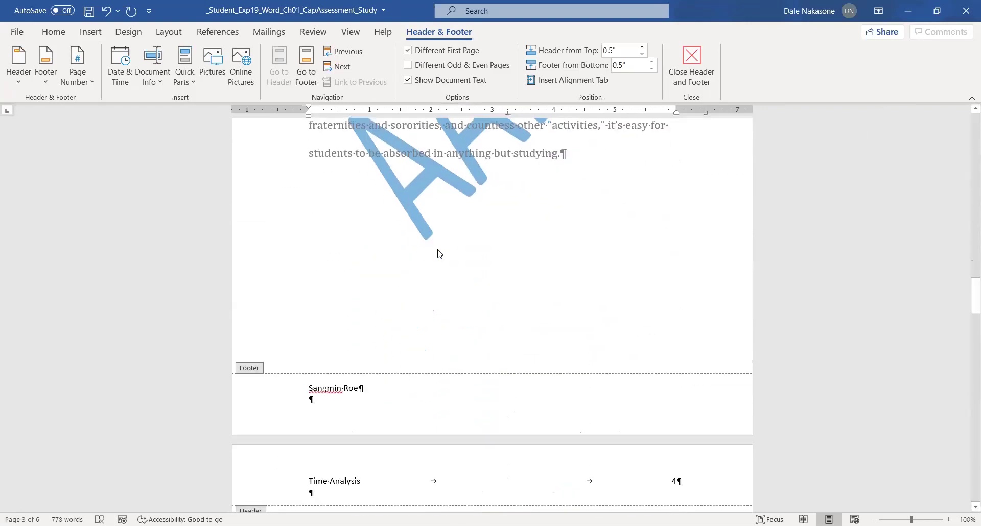
scroll(439, 254, up, 1)
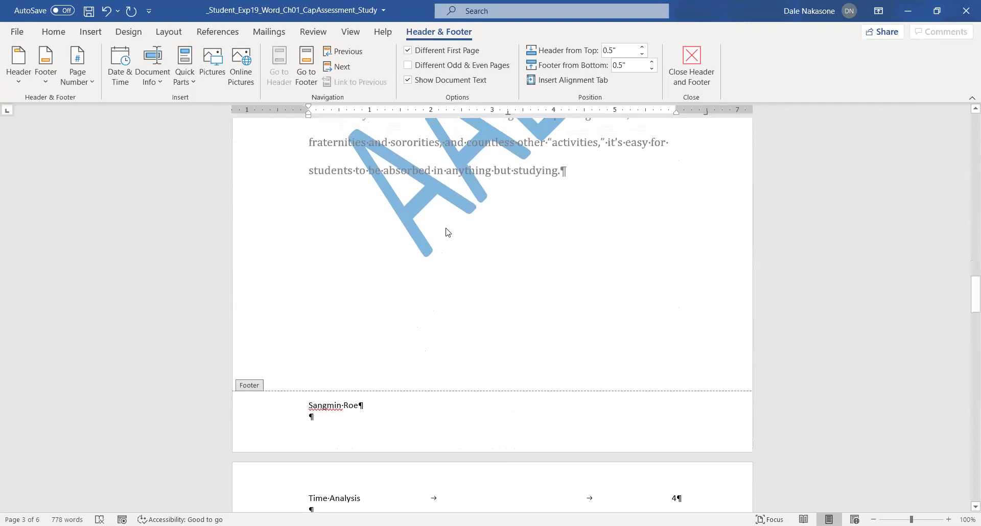
scroll(444, 231, up, 20)
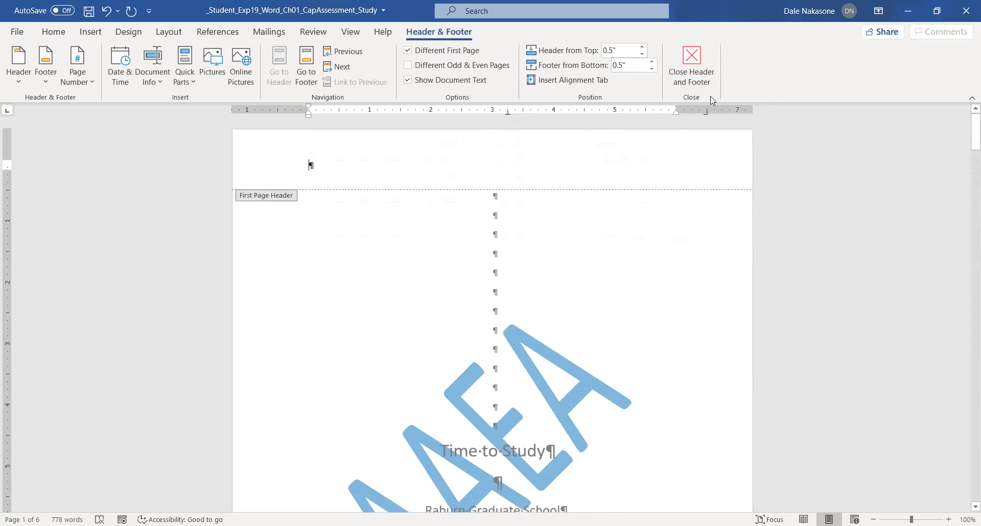
click(700, 67)
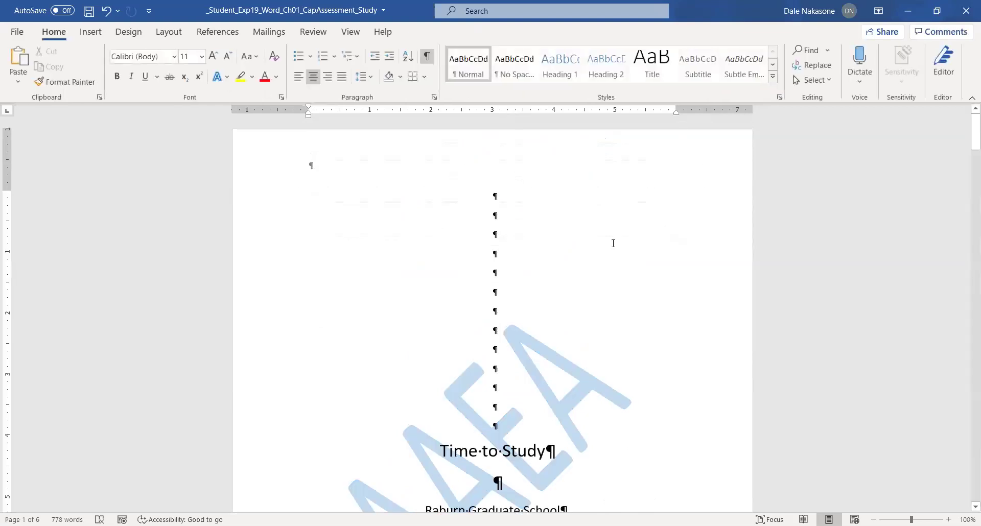
scroll(590, 254, down, 2)
scroll(589, 254, down, 1)
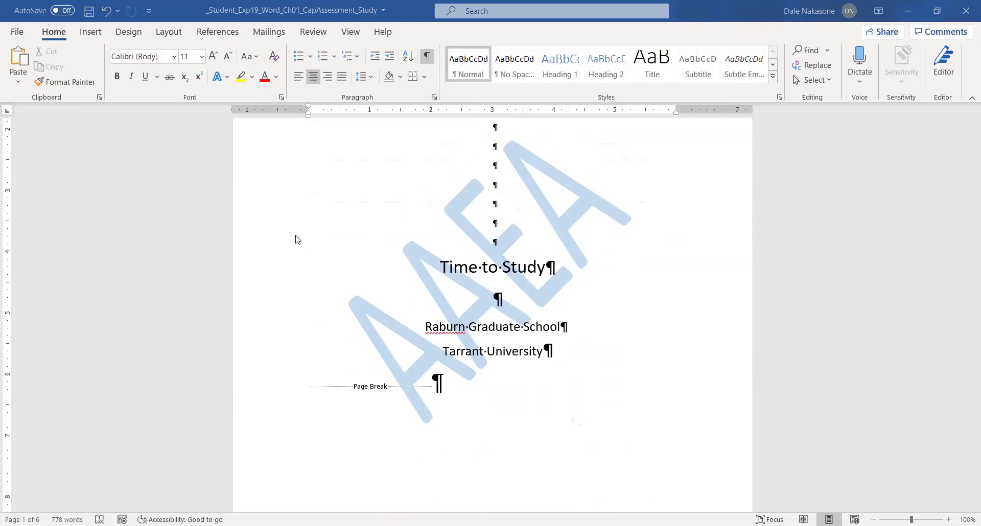
scroll(561, 275, up, 1)
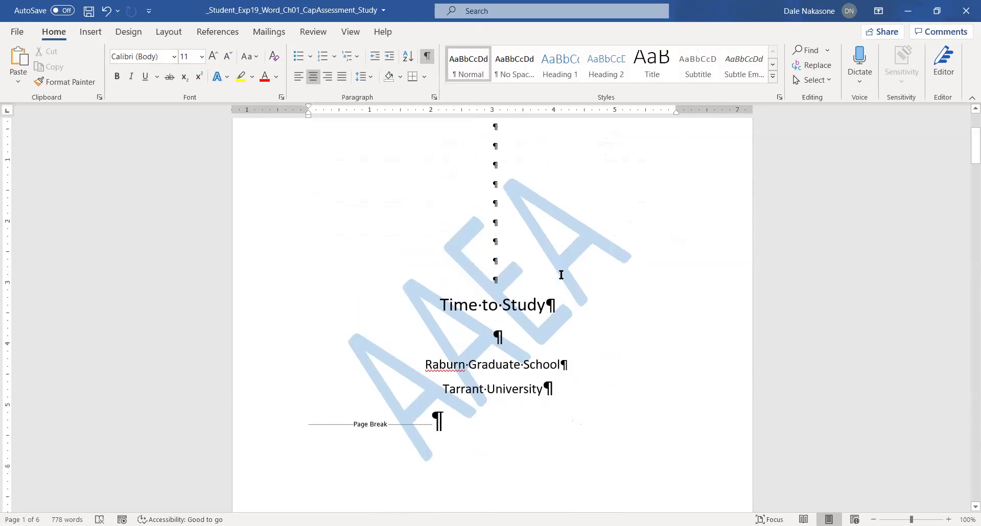
scroll(561, 275, up, 3)
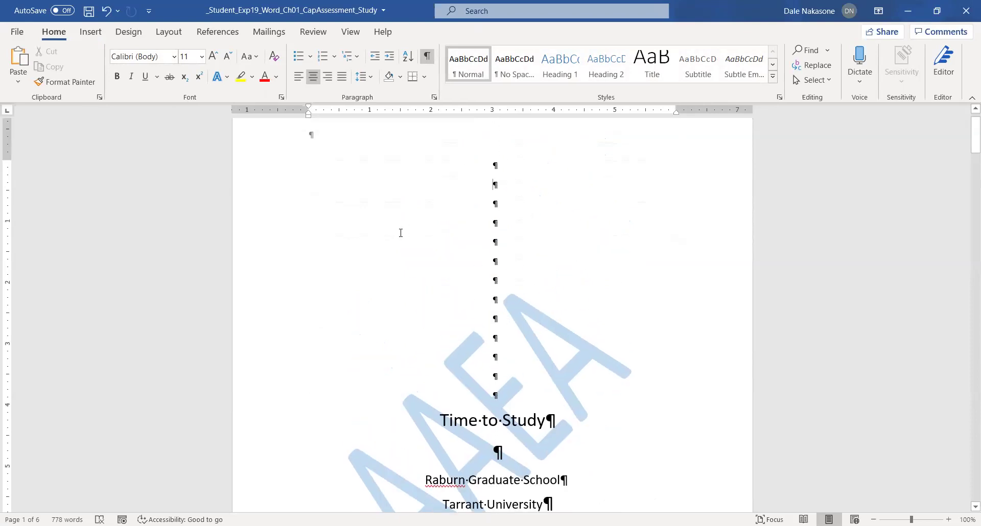
Step: Run Check Accessibility from File > Info, confirm no issues, and close the results
click(18, 32)
click(37, 146)
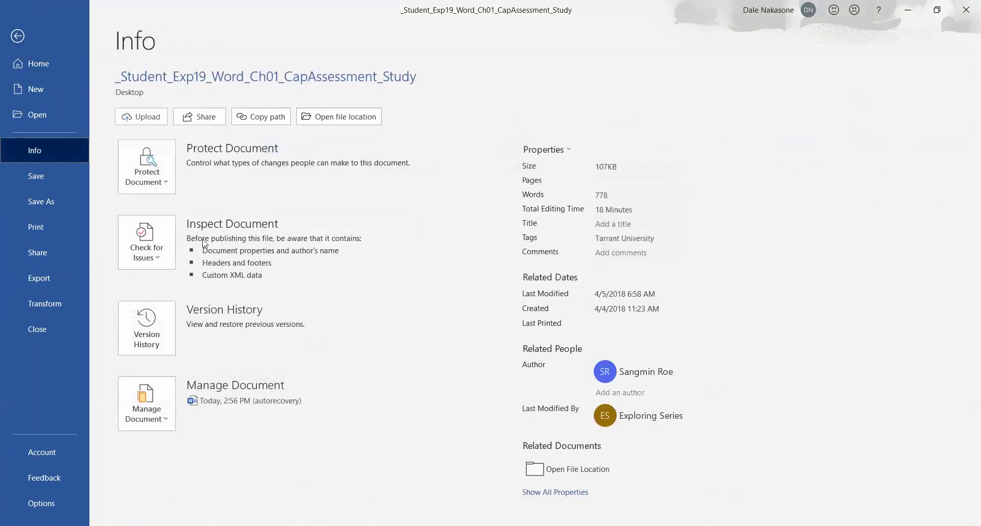
click(158, 256)
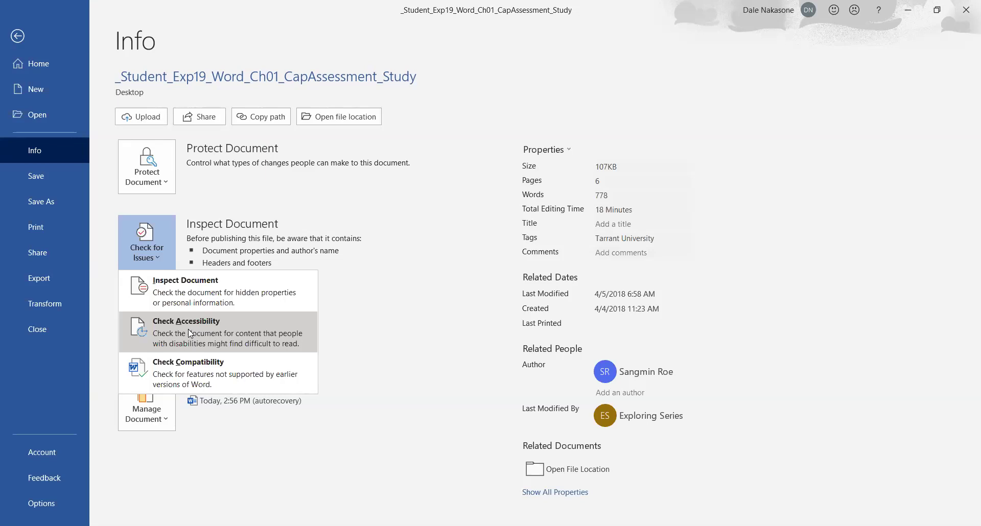
click(188, 329)
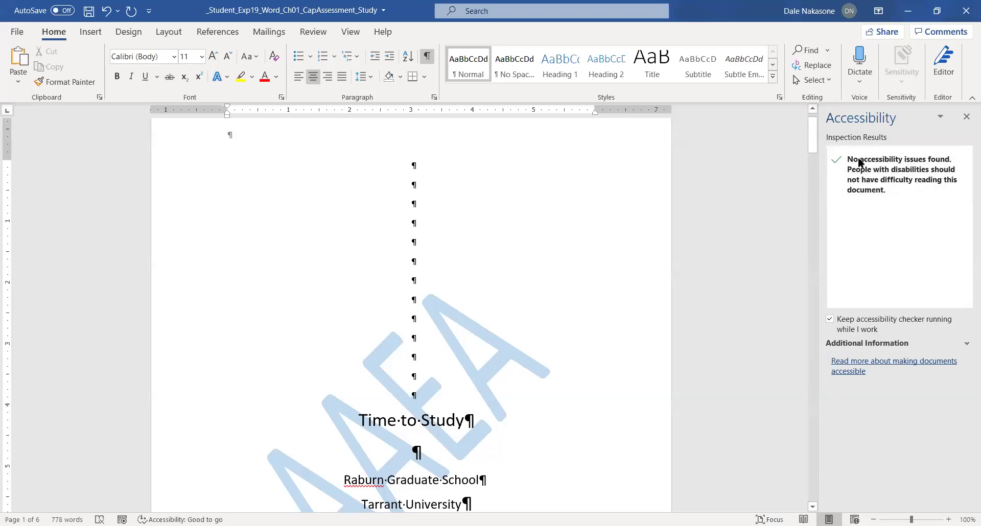
click(966, 116)
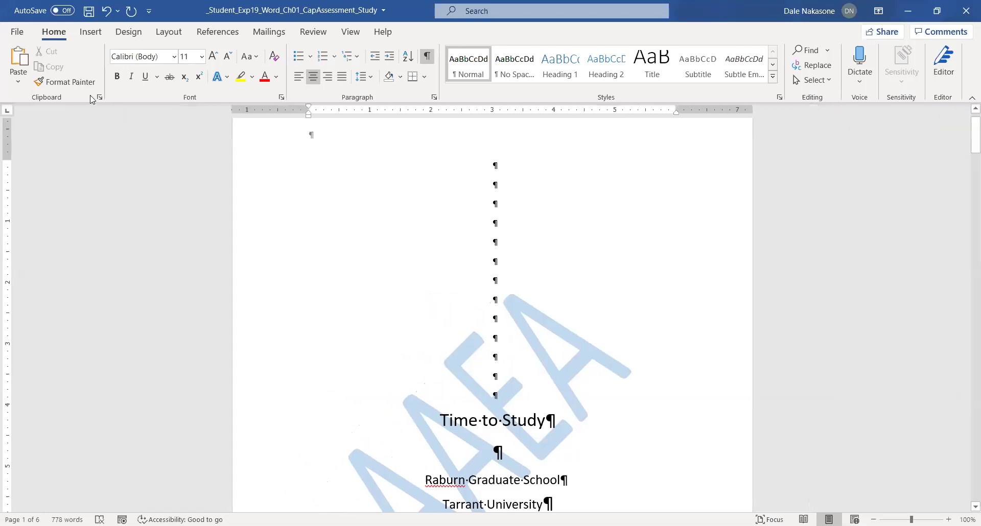
Step: Save the finished 'Time to Study' report from the Quick Access Toolbar
click(88, 10)
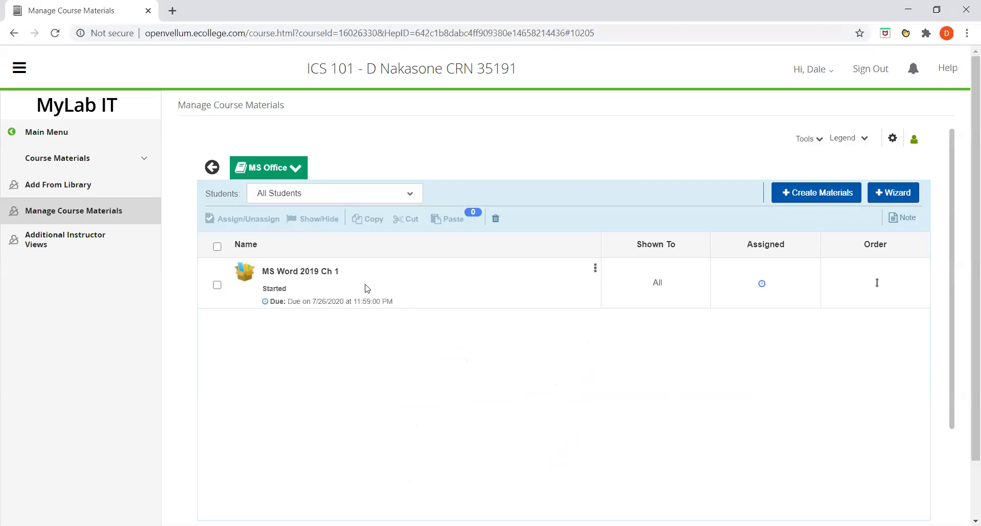
Step: Open MS Word 2019 Ch 1, then its Word Chapter 1 Grader Project [Assessment 1] assignment
click(319, 274)
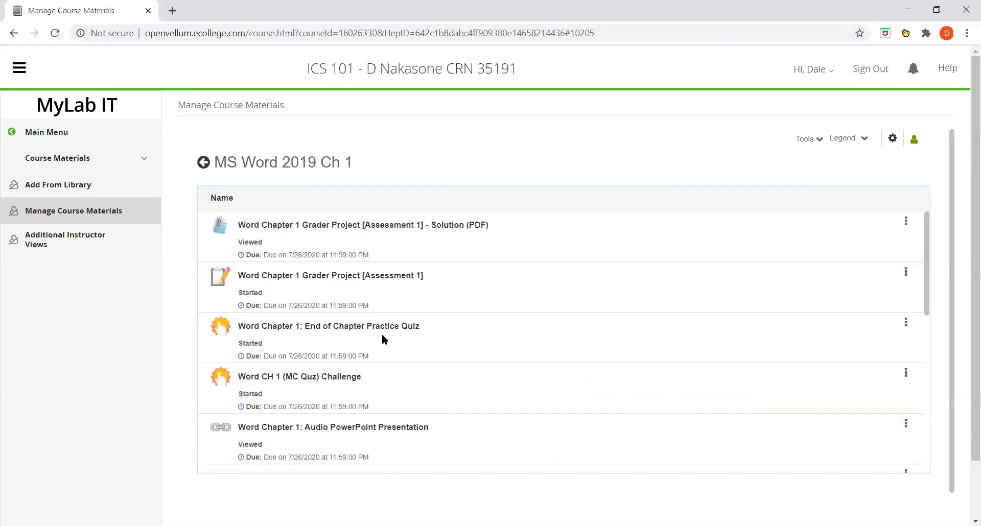
click(392, 278)
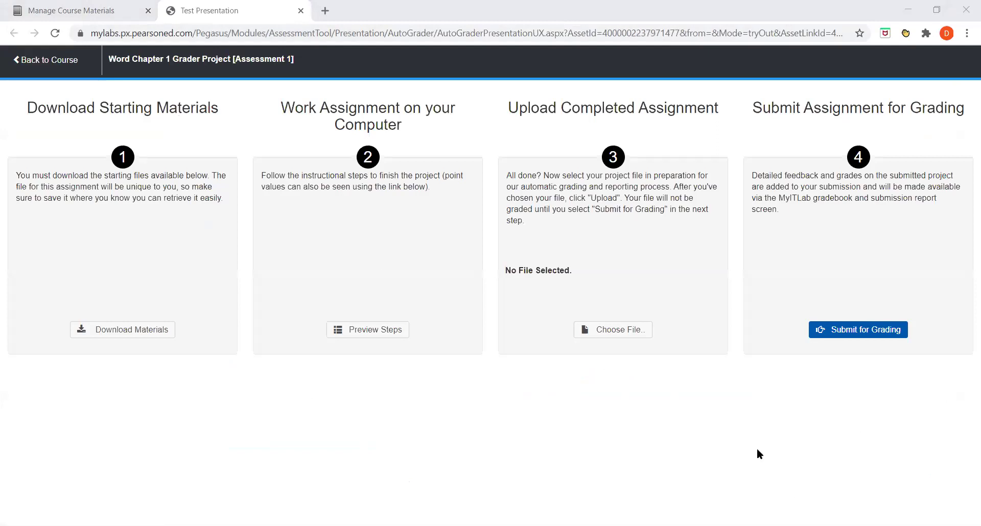
Step: Choose the _Student_Exp19_Word_Ch01_CapAssessment_Study document from the Desktop for upload
click(615, 340)
click(74, 141)
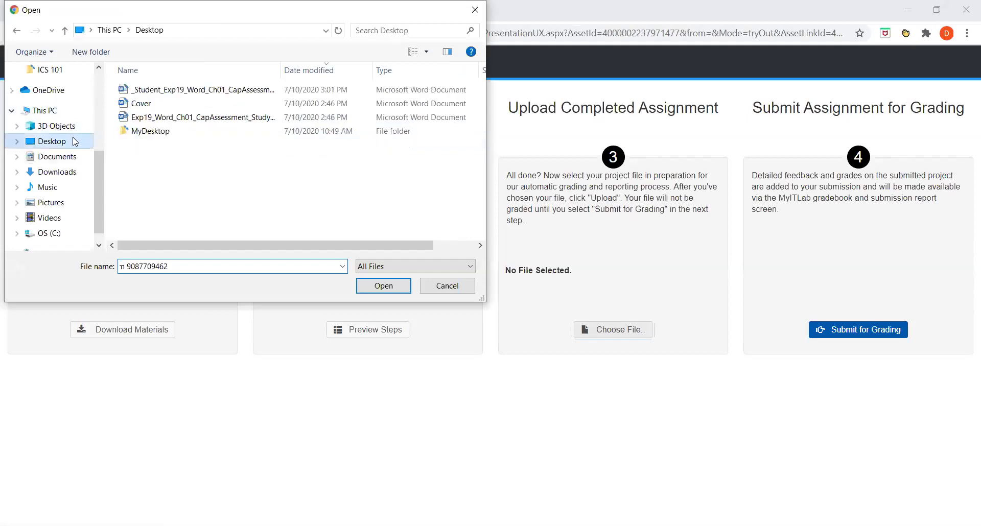
click(169, 90)
click(381, 282)
Step: Upload the report, submit it for grading, and close the assignment
click(587, 329)
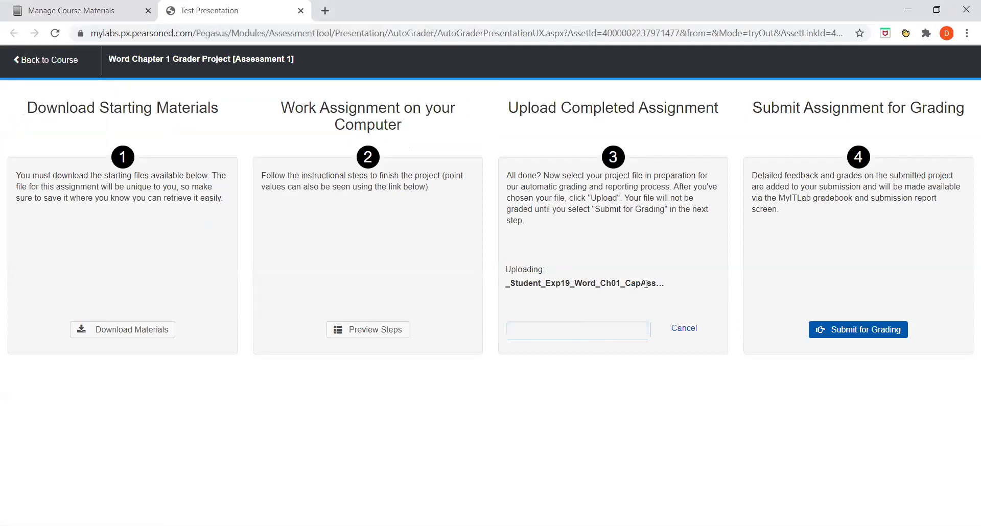
click(864, 331)
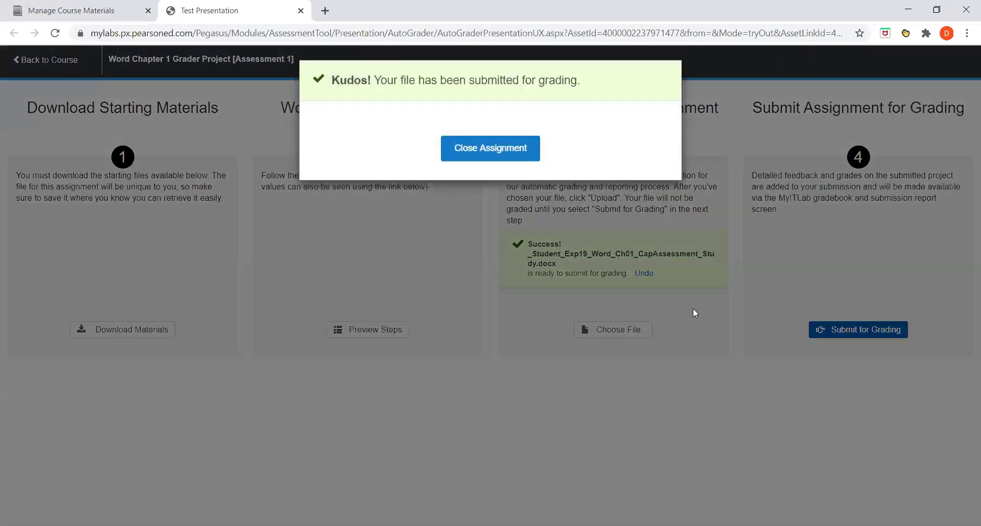
click(519, 300)
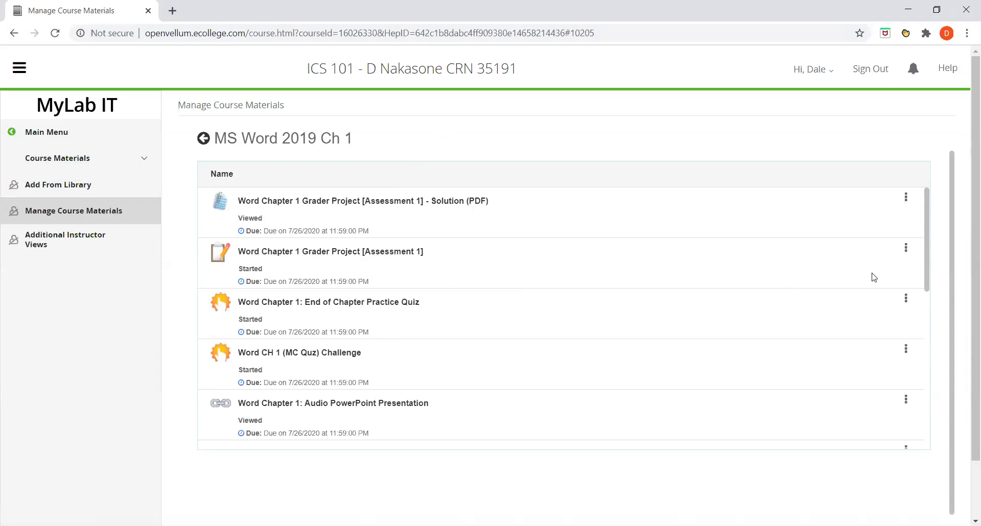
Step: View the Grader Project's submissions and scroll through the list of 2 submissions
click(906, 250)
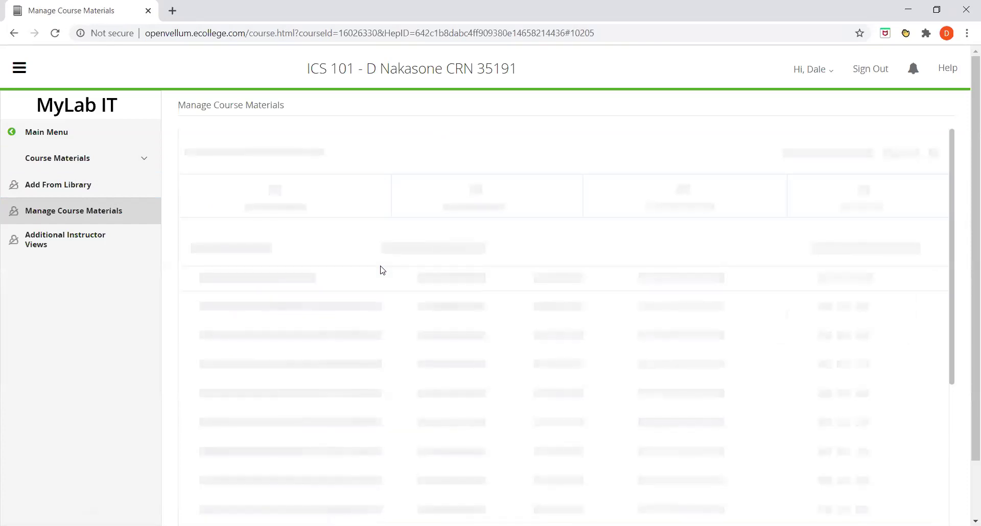
scroll(383, 274, down, 10)
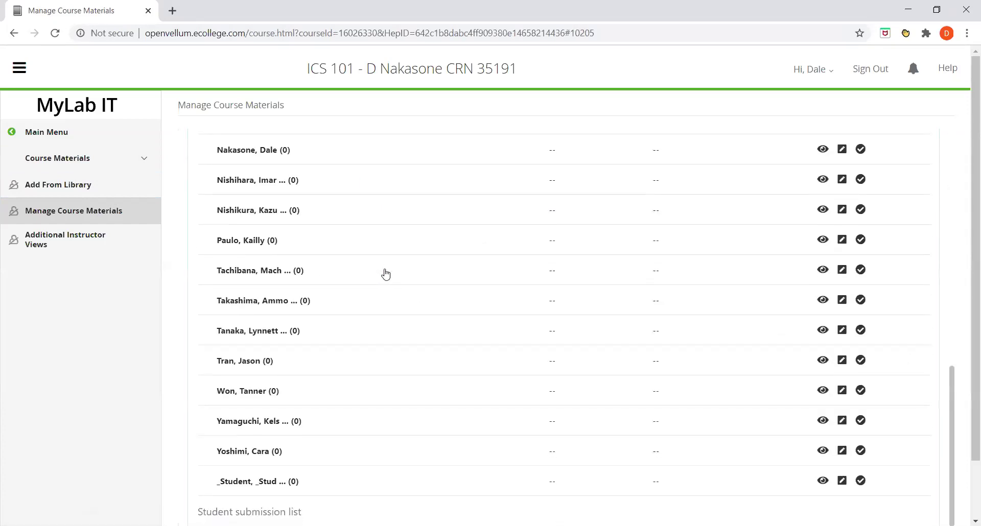
scroll(386, 274, up, 15)
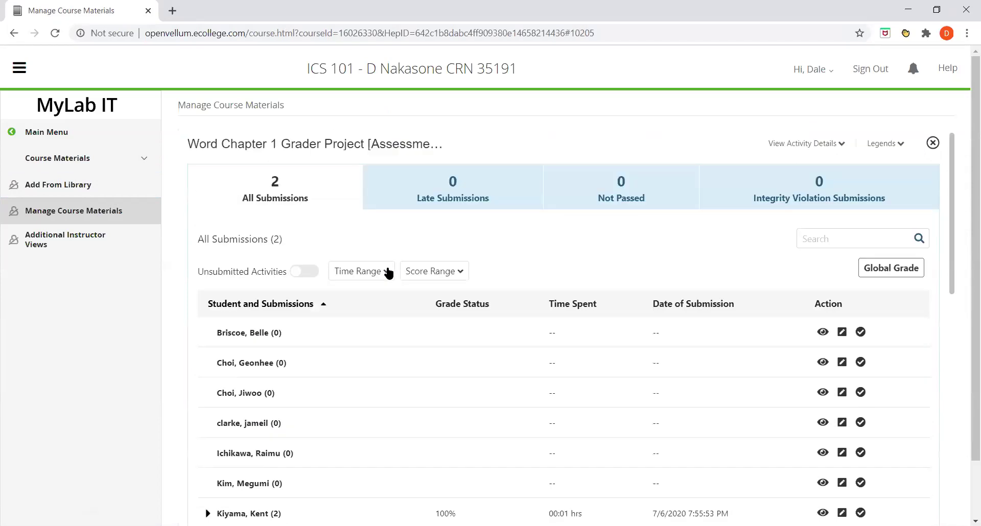
scroll(388, 275, down, 10)
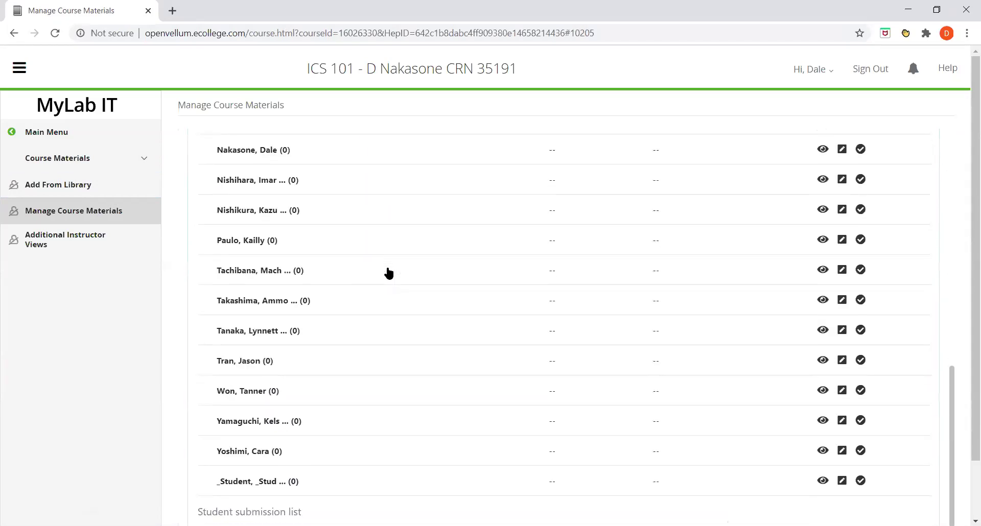
scroll(355, 369, up, 3)
scroll(357, 369, down, 3)
scroll(357, 369, up, 2)
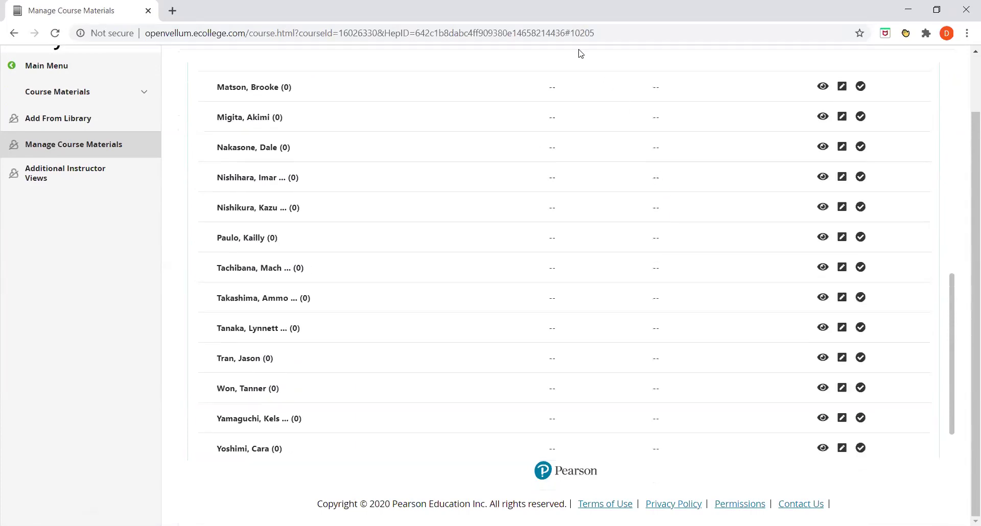